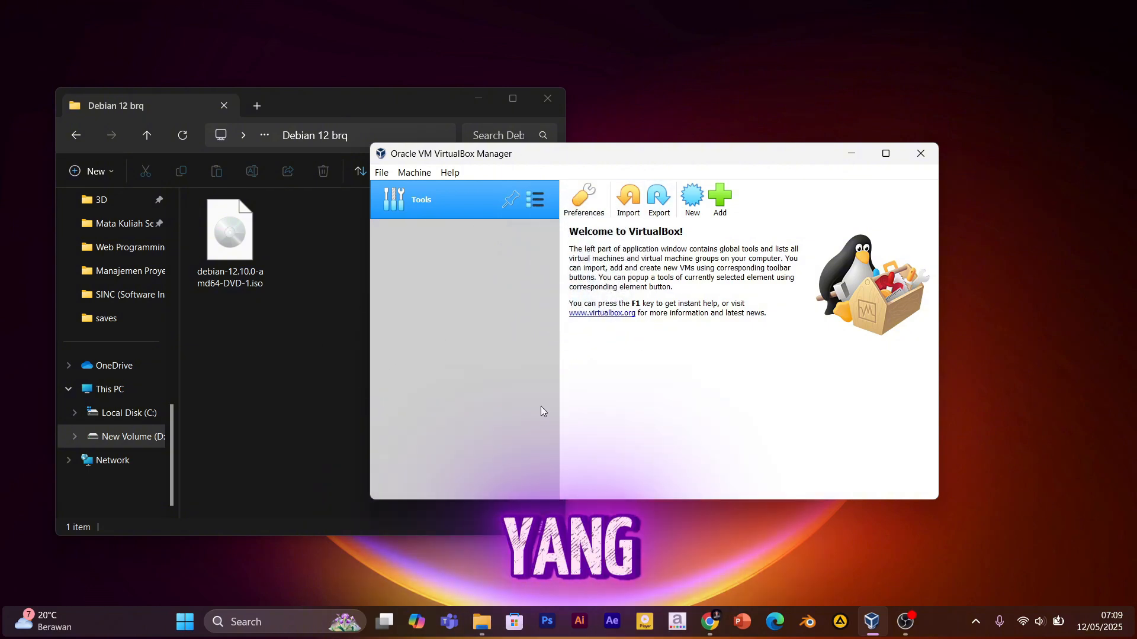
# Arrange the VirtualBox Manager window and bring the Debian ISO index page forward in Chrome.
pyautogui.moveTo(665, 162)
pyautogui.mouseDown()
pyautogui.moveTo(722, 119)
pyautogui.moveTo(638, 141)
pyautogui.moveTo(675, 161)
pyautogui.moveTo(697, 146)
pyautogui.moveTo(661, 176)
pyautogui.moveTo(668, 163)
pyautogui.moveTo(674, 177)
pyautogui.mouseUp()
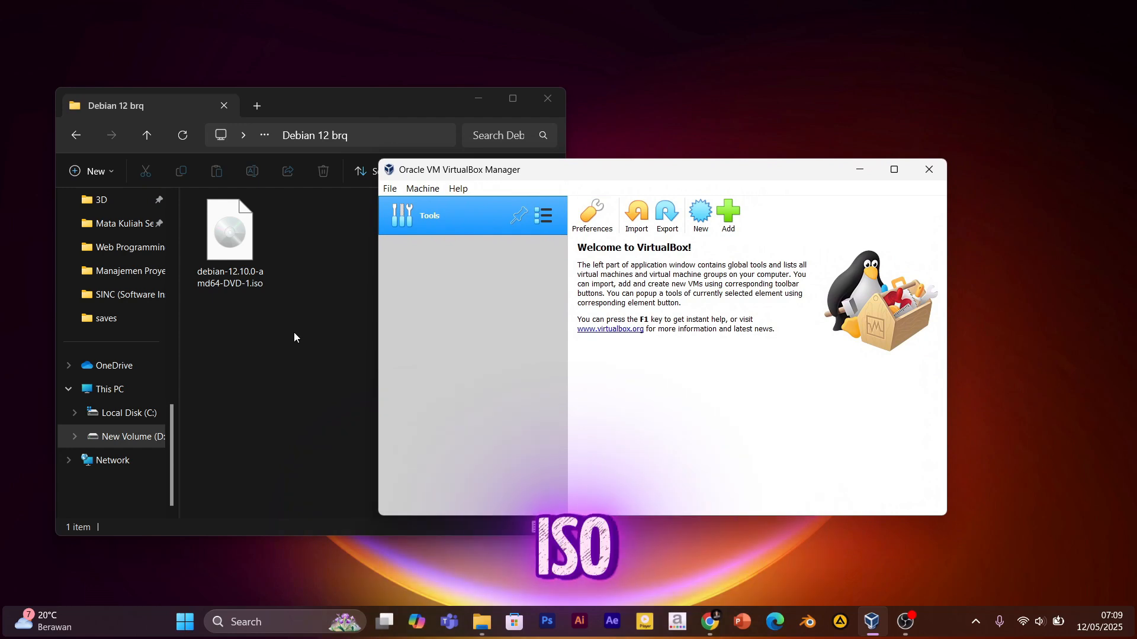
pyautogui.click(229, 249)
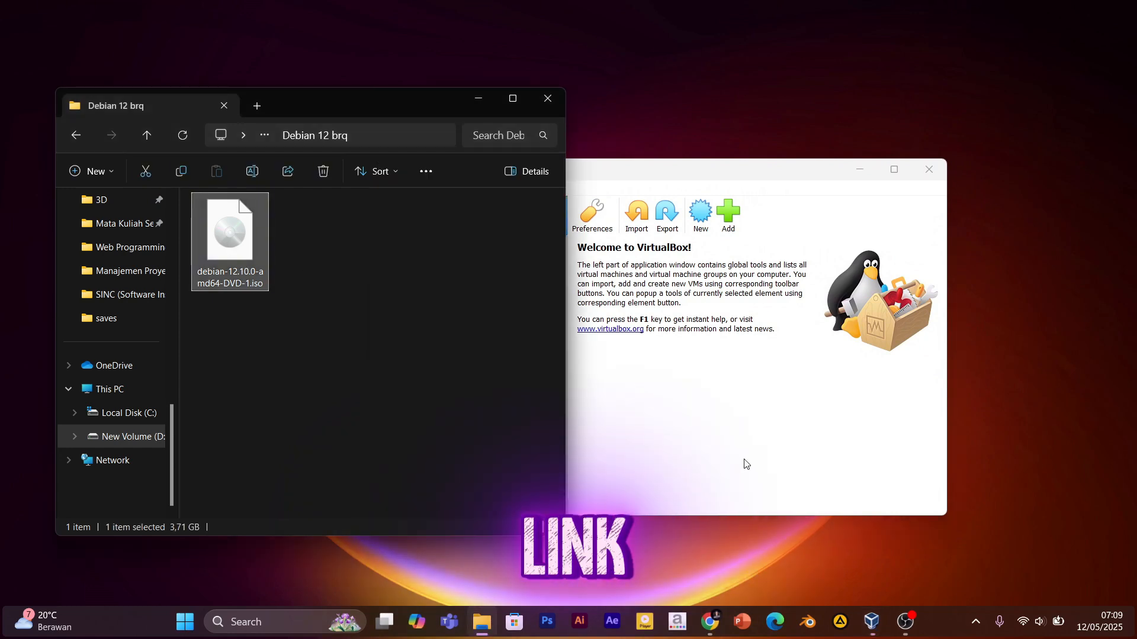
pyautogui.click(743, 461)
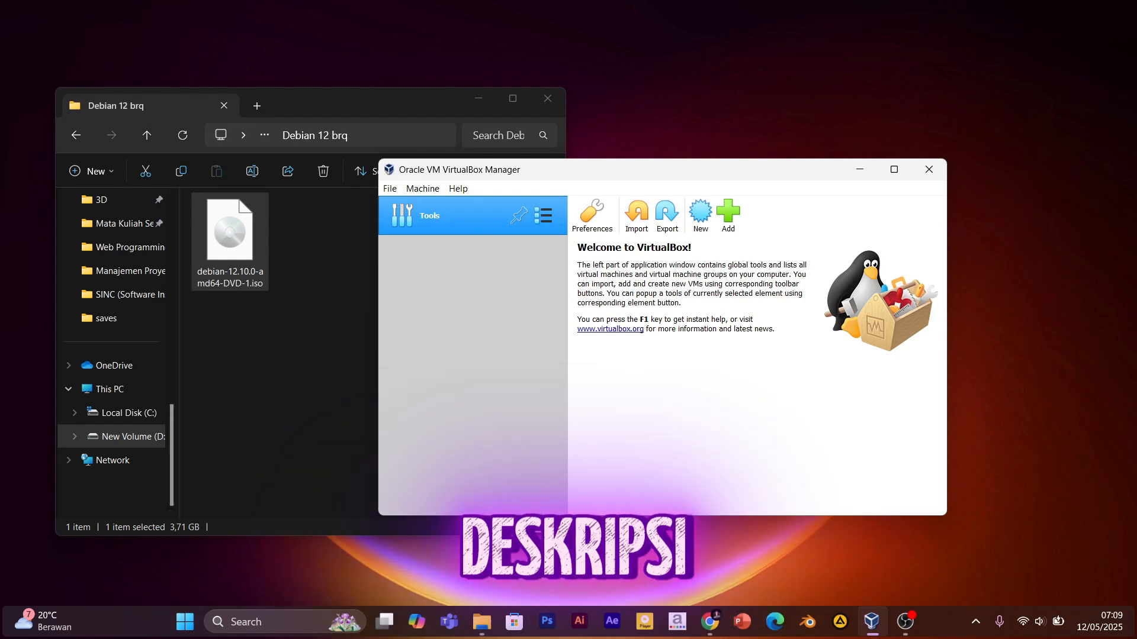
pyautogui.moveTo(708, 629)
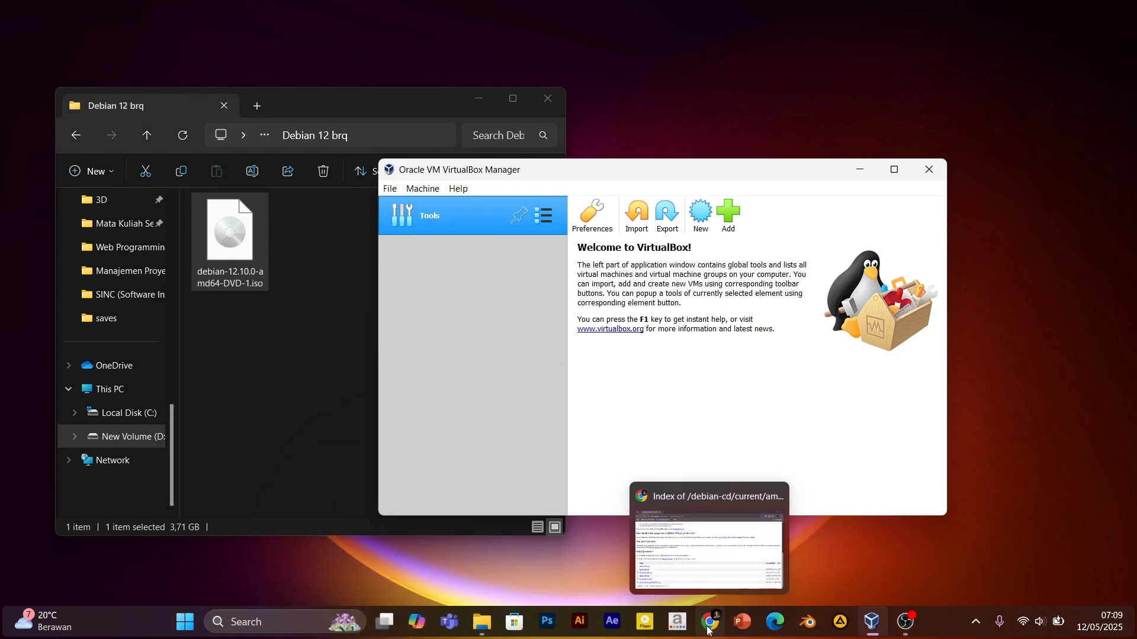
pyautogui.click(709, 629)
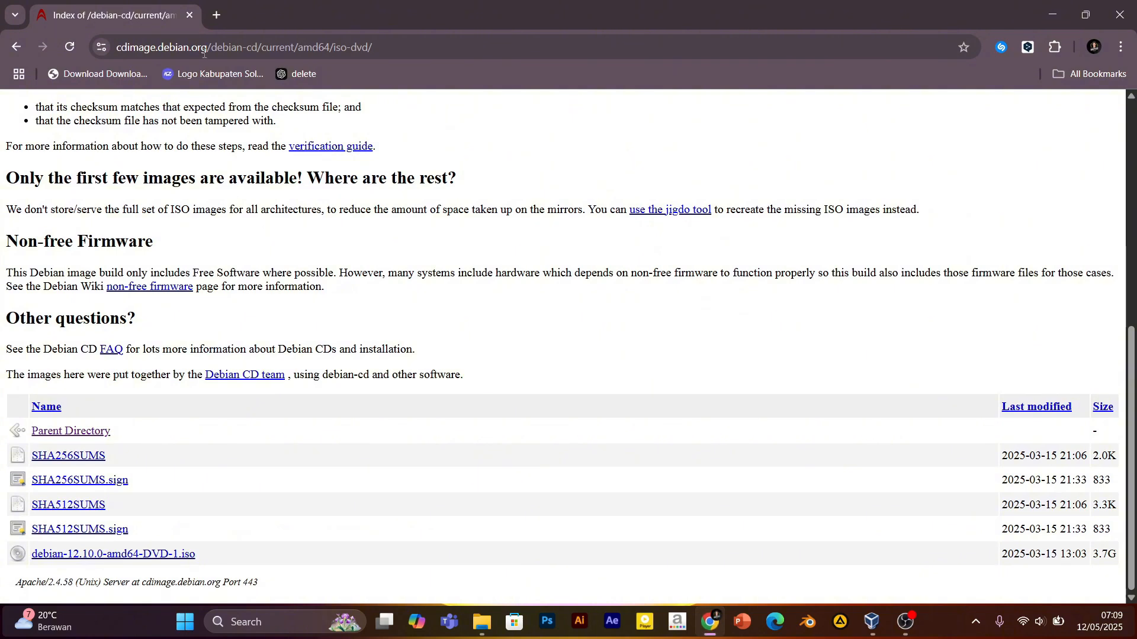
# Load the pasted cdimage.debian.org iso-dvd page in a new tab and download debian-12.10.0-amd64-DVD-1.iso.
pyautogui.click(221, 15)
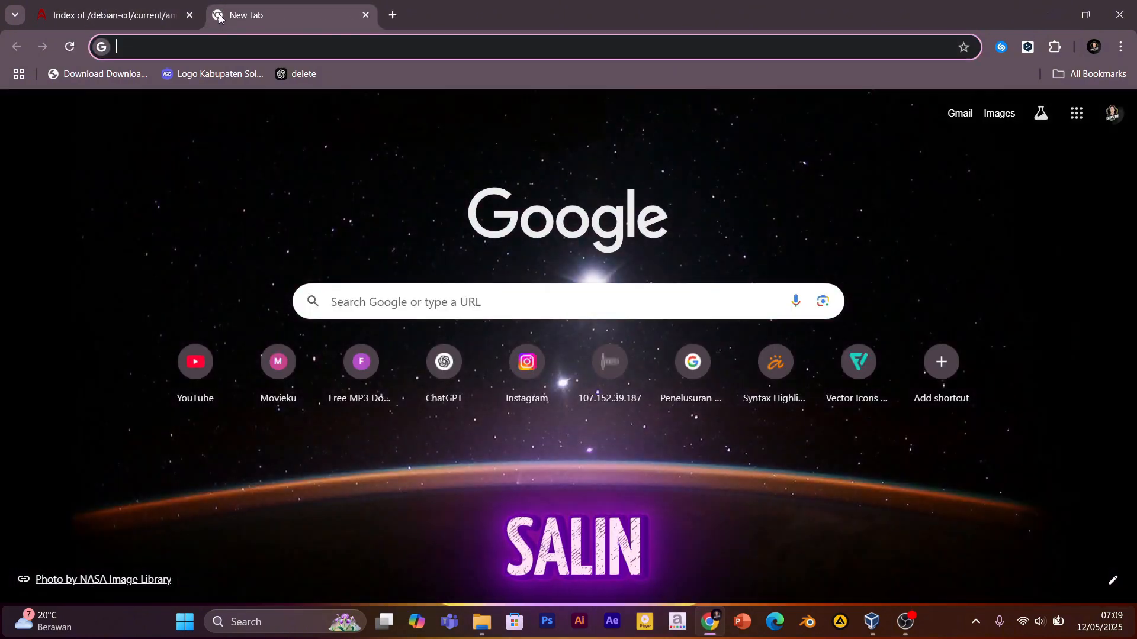
pyautogui.write('https://cdimage.debian.org/debian-cd/current/amd64/iso-dvd/')
pyautogui.press('Return')
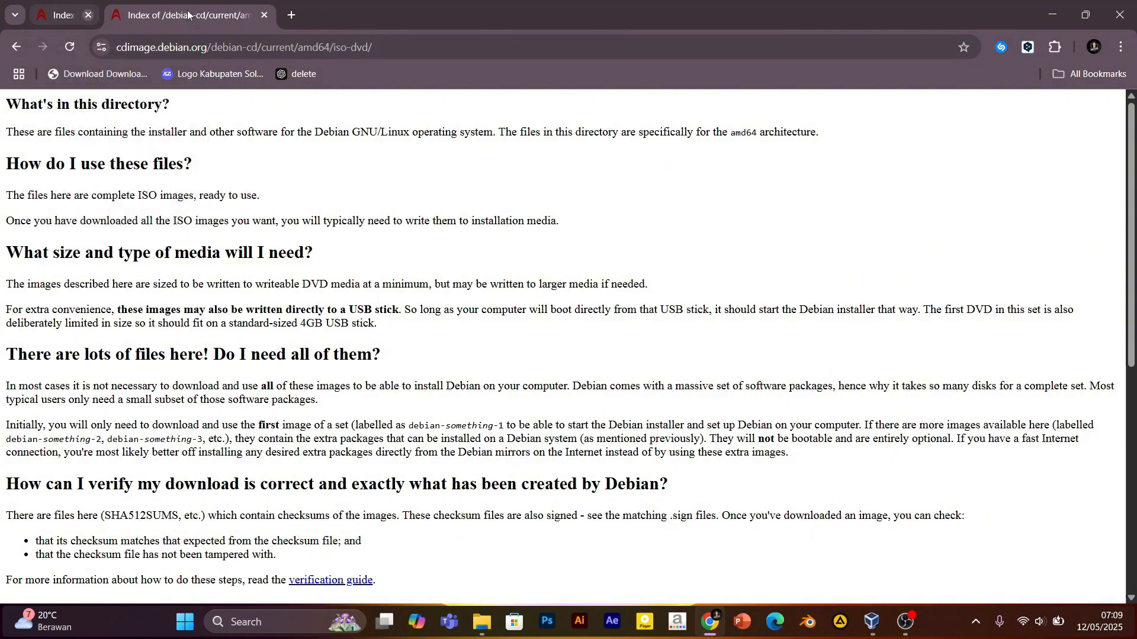
pyautogui.click(188, 15)
pyautogui.scroll(-5, 256, 441)
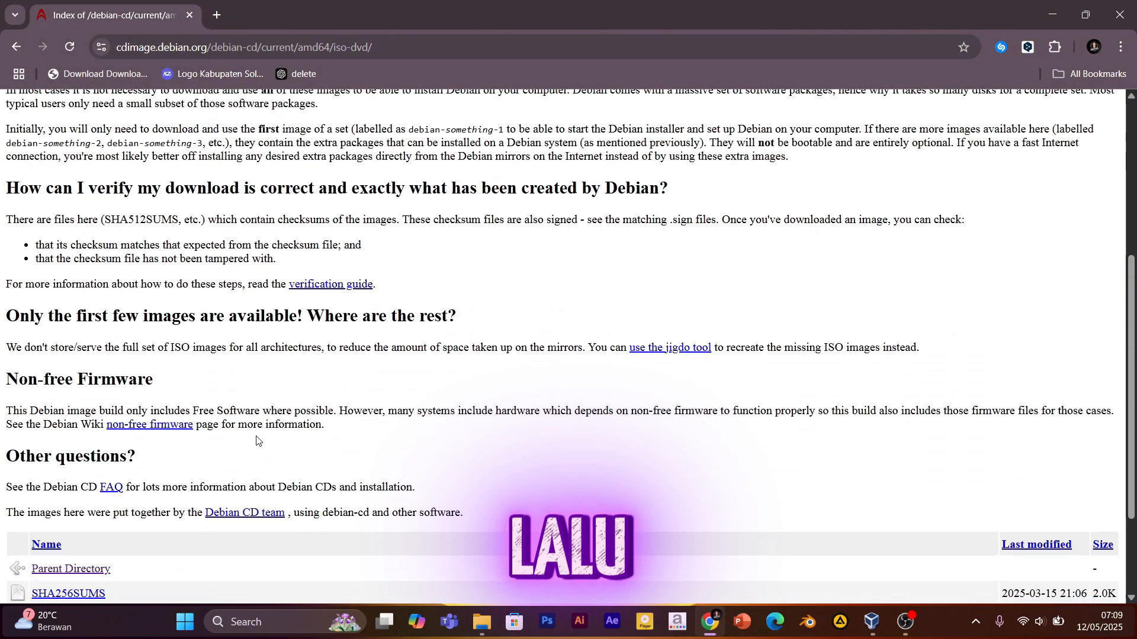
pyautogui.scroll(-3, 256, 441)
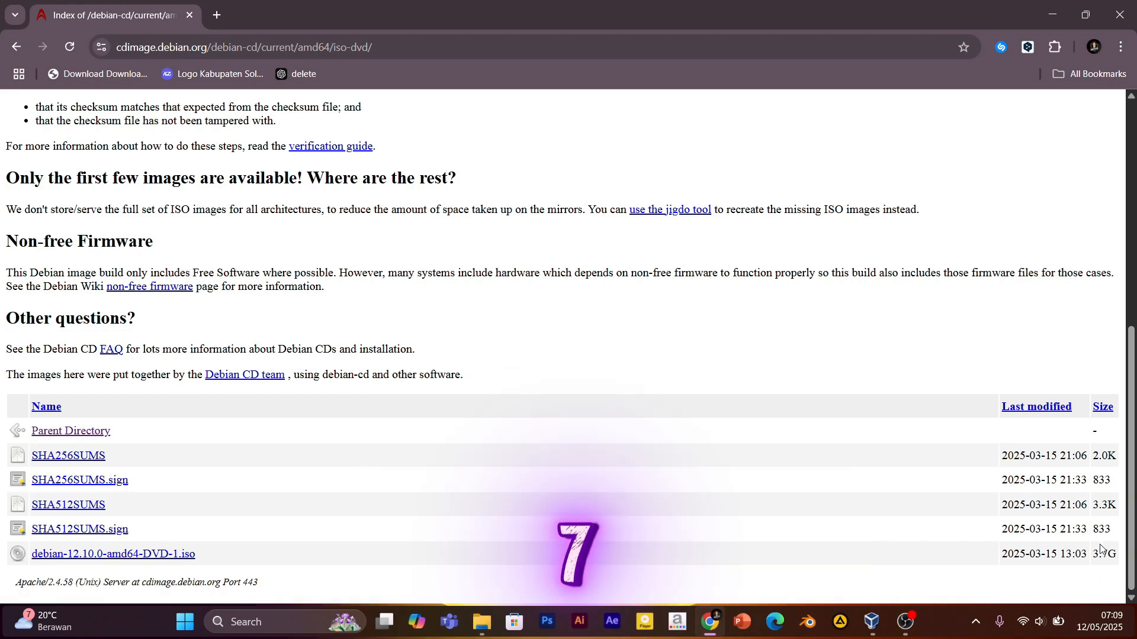
pyautogui.click(156, 555)
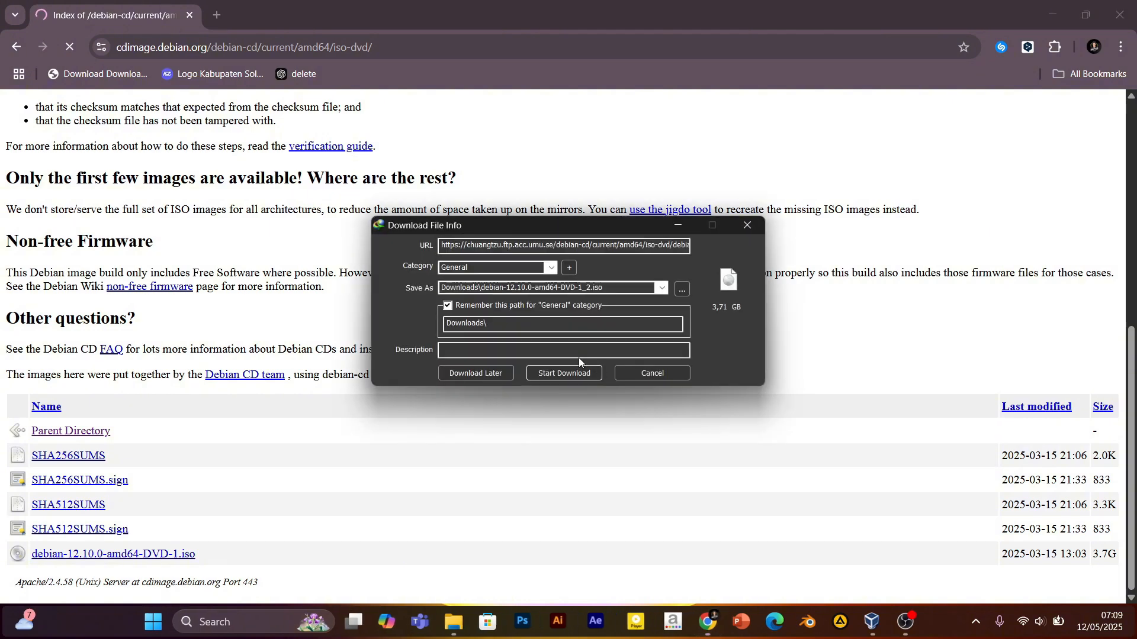
pyautogui.click(564, 374)
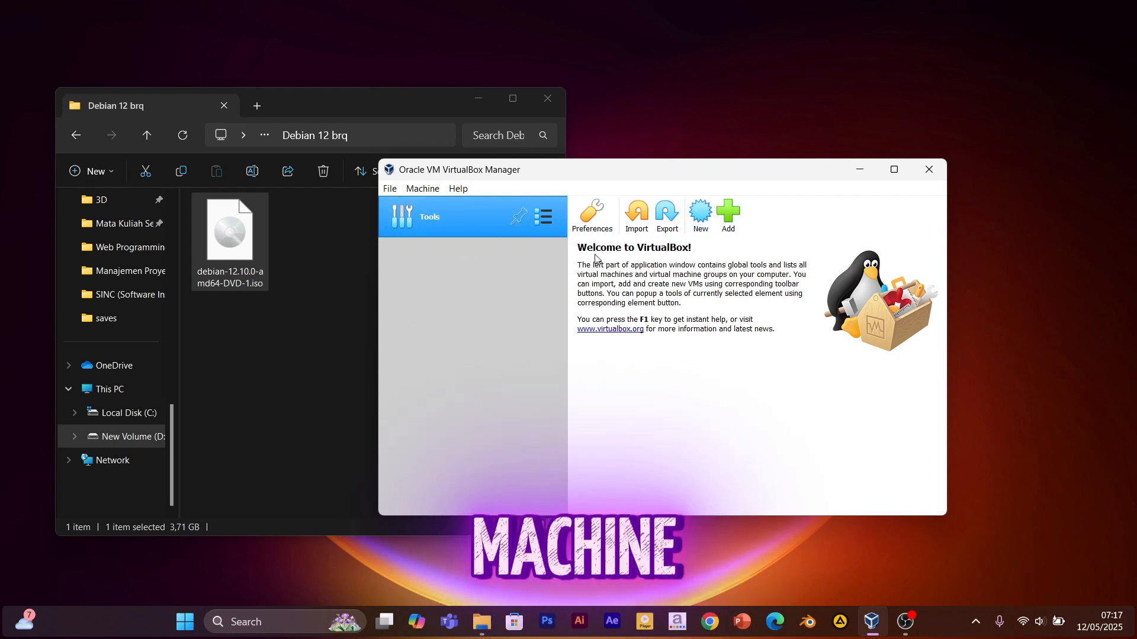
# Name the new machine Debian 12, with type Linux and version Debian (64-bit).
pyautogui.click(702, 216)
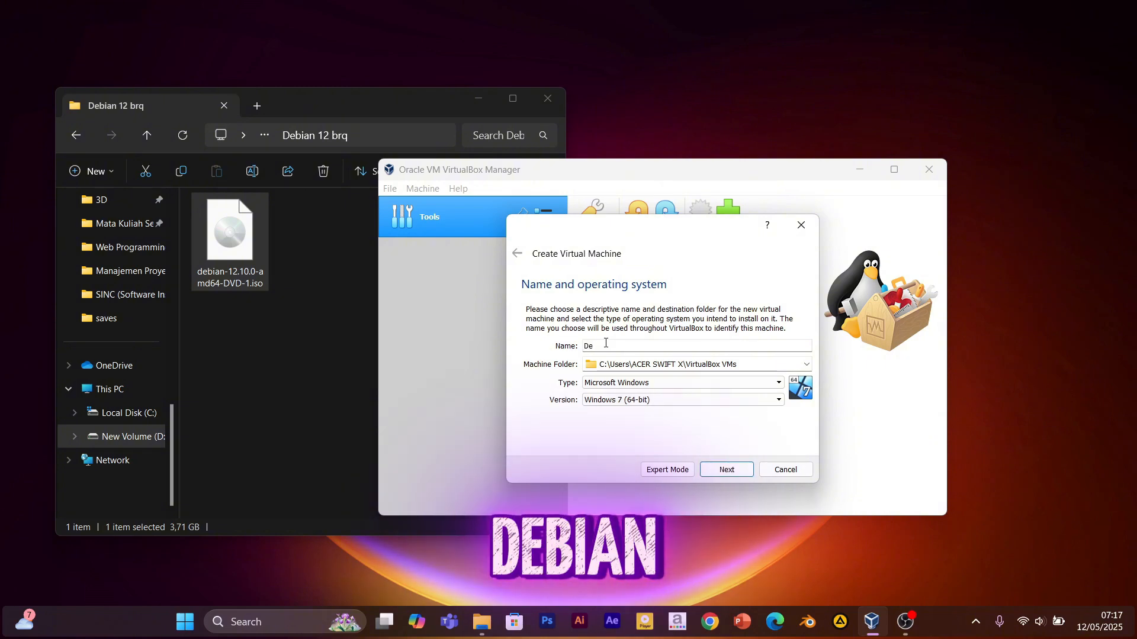
pyautogui.write('n 12')
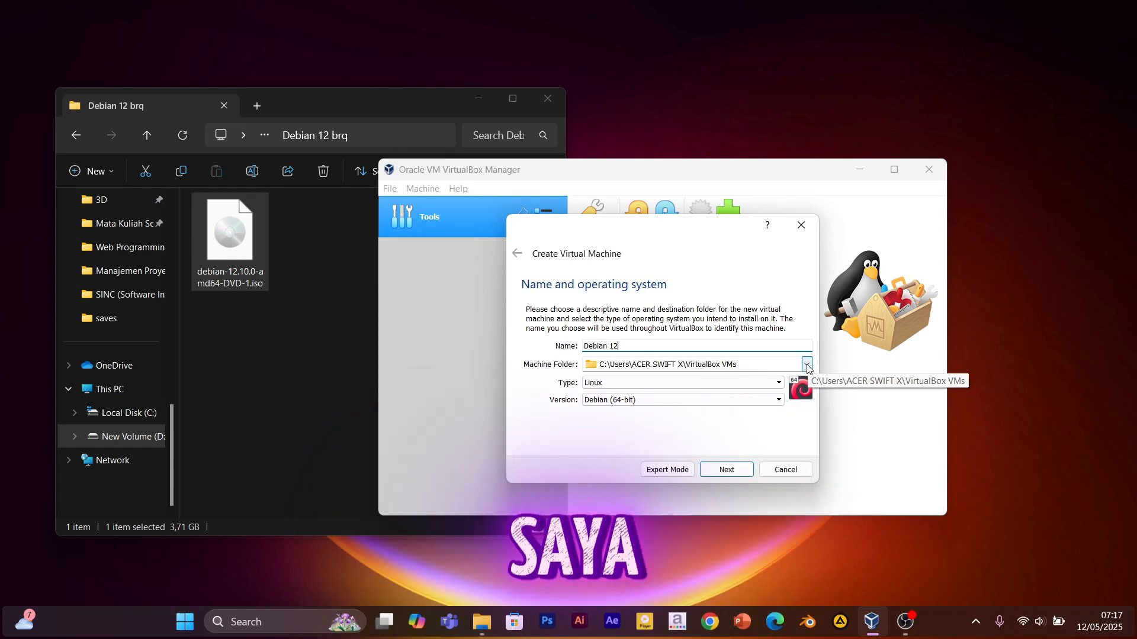
pyautogui.click(777, 383)
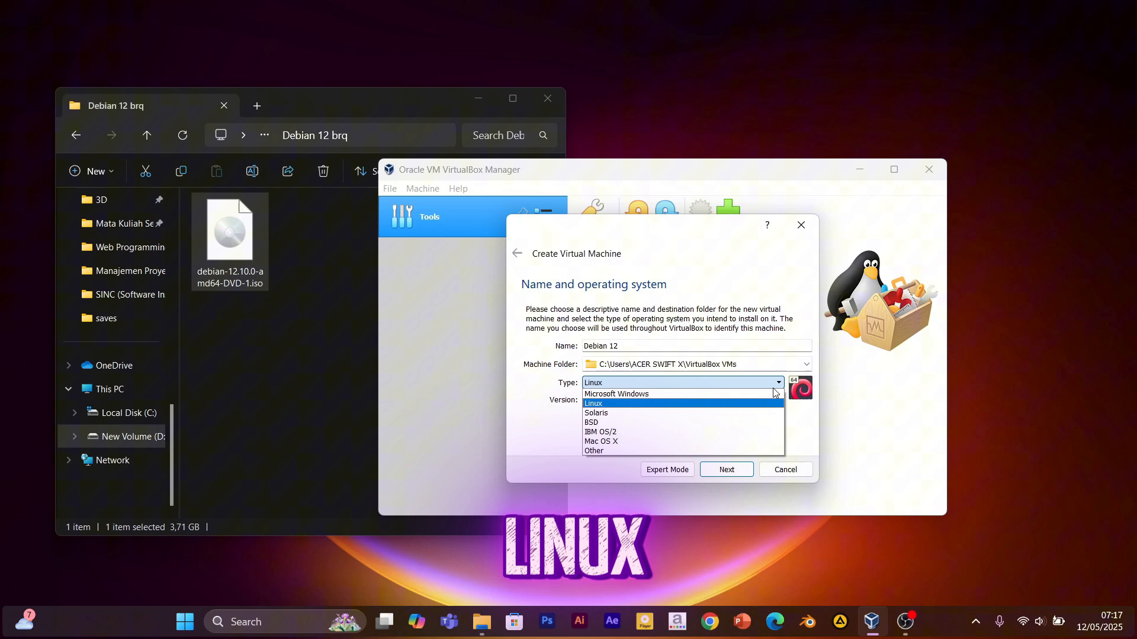
pyautogui.click(713, 403)
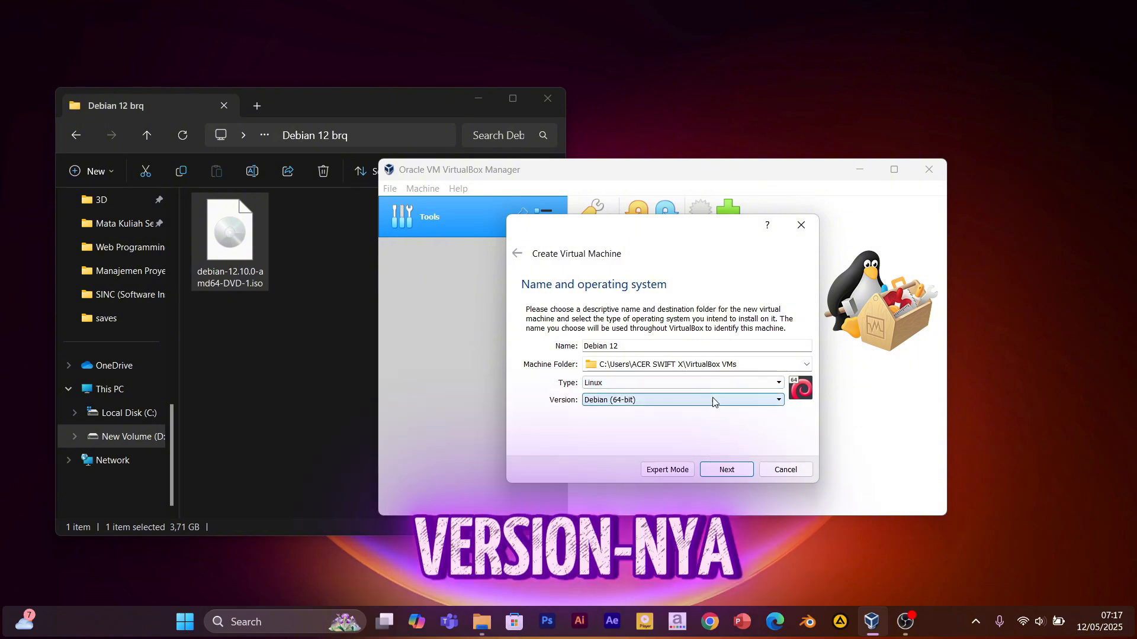
pyautogui.click(713, 402)
pyautogui.click(656, 486)
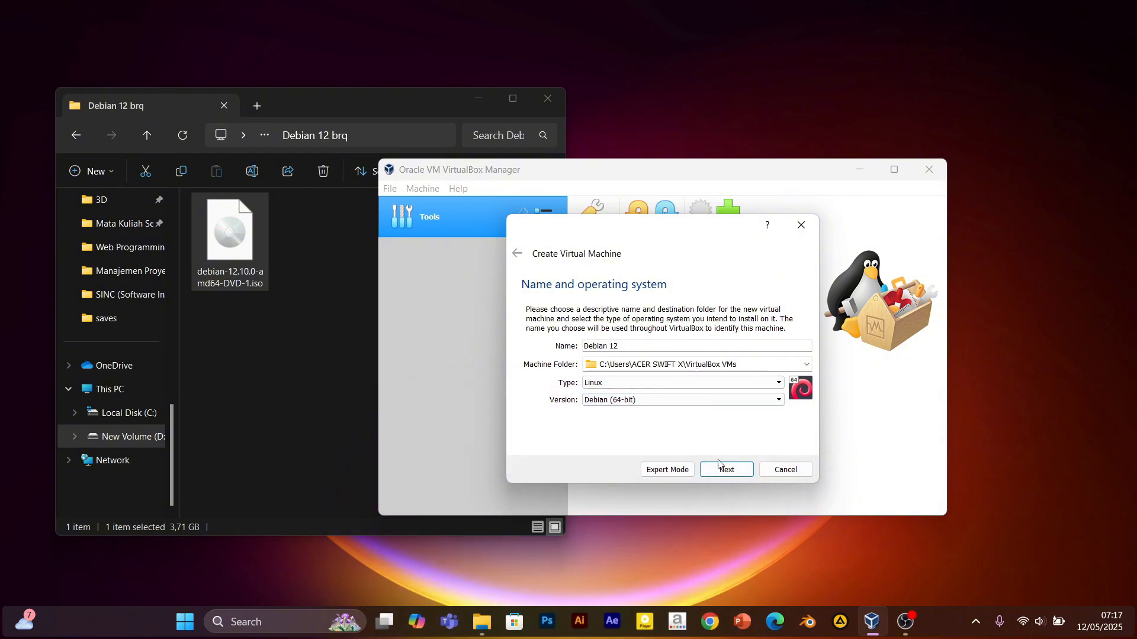
pyautogui.click(732, 472)
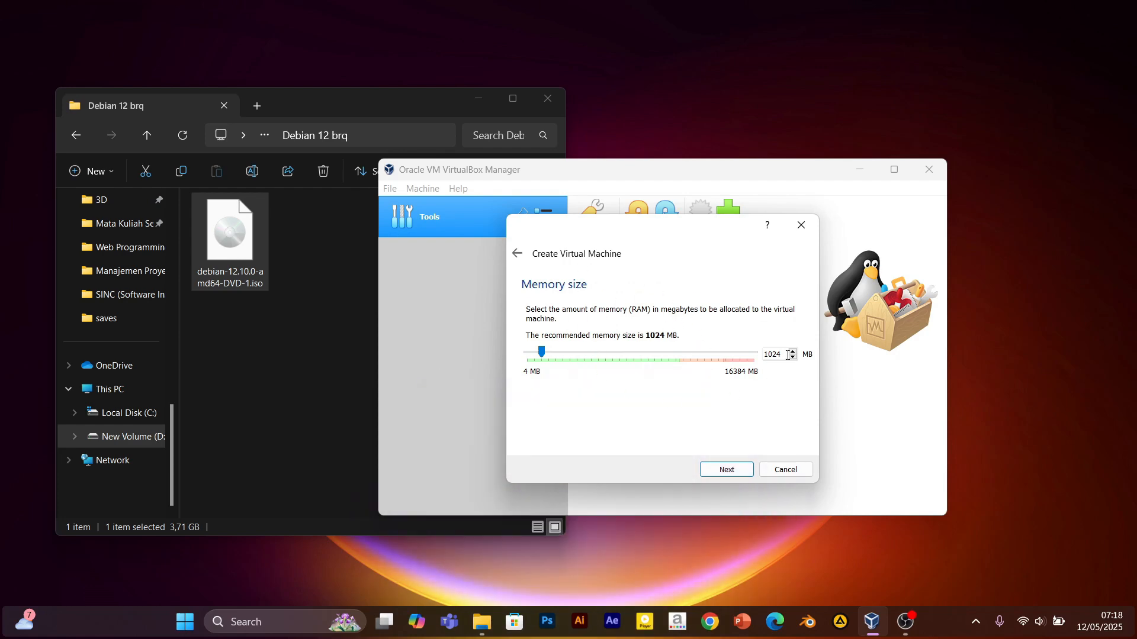
# Set memory to 2048 MB, choose to create a virtual hard disk now, and keep VDI format.
pyautogui.moveTo(543, 354); pyautogui.dragTo(556, 355)
pyautogui.click(727, 470)
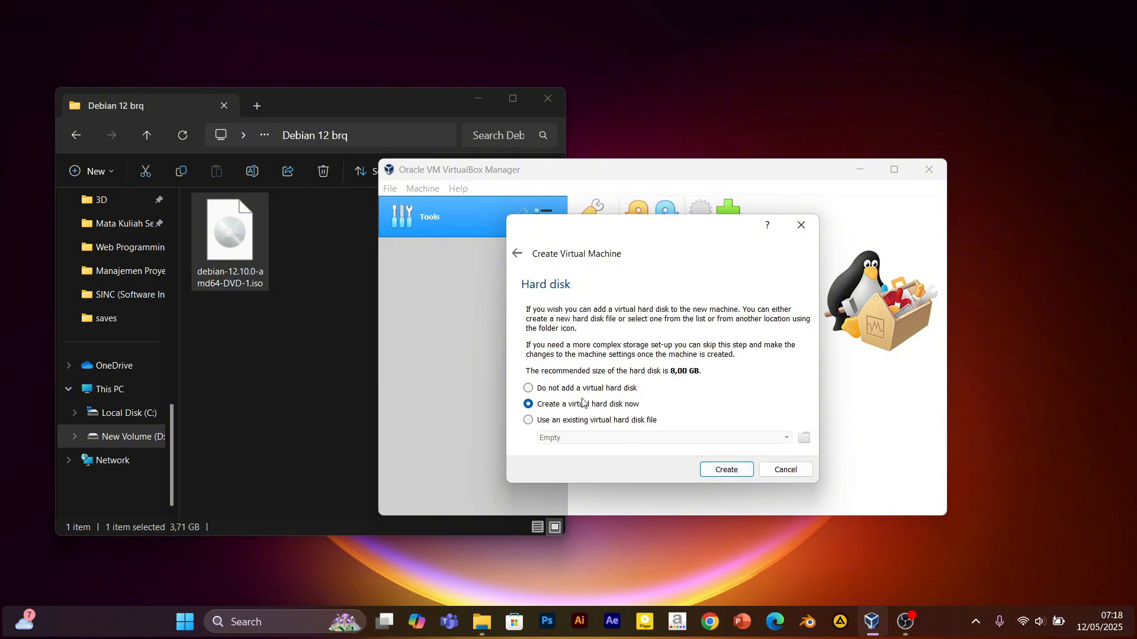
pyautogui.moveTo(626, 237); pyautogui.dragTo(625, 214)
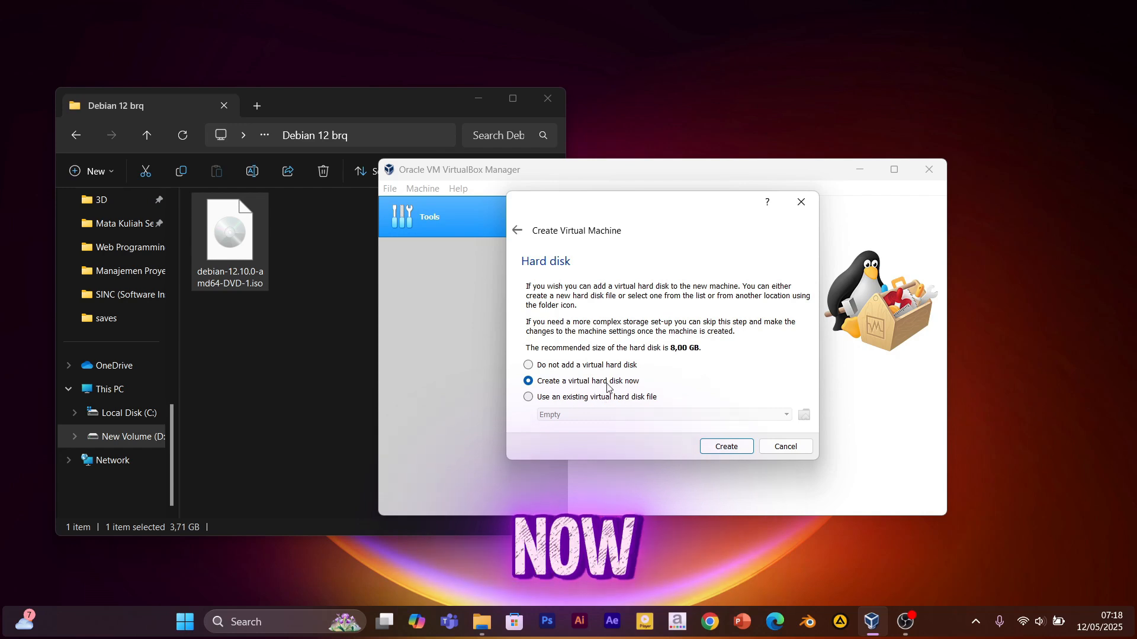
pyautogui.click(724, 452)
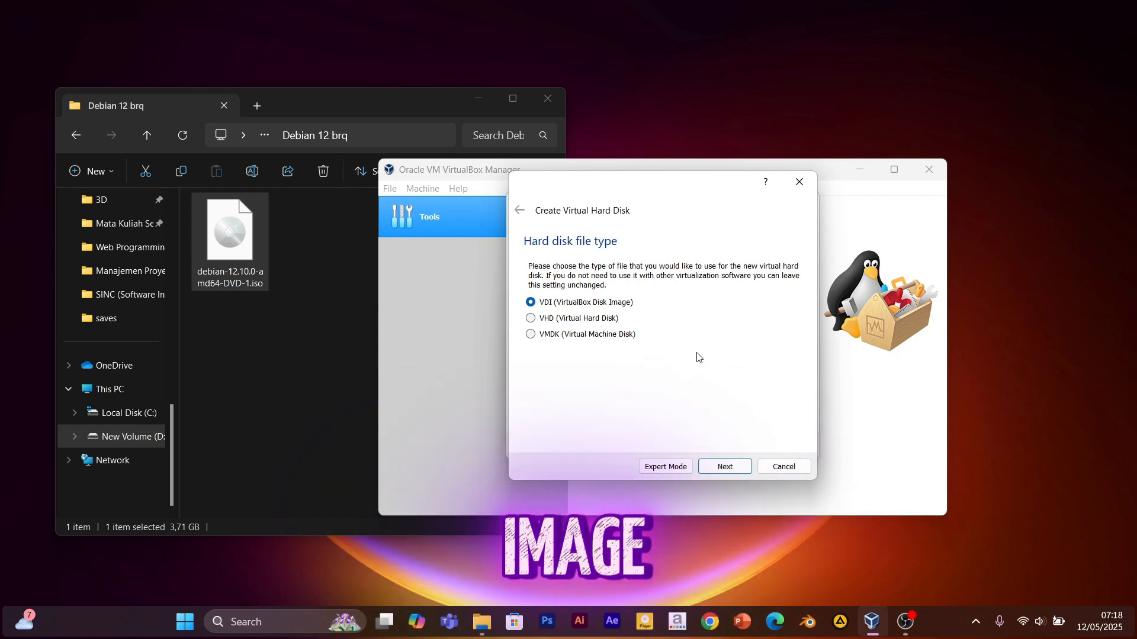
pyautogui.click(718, 468)
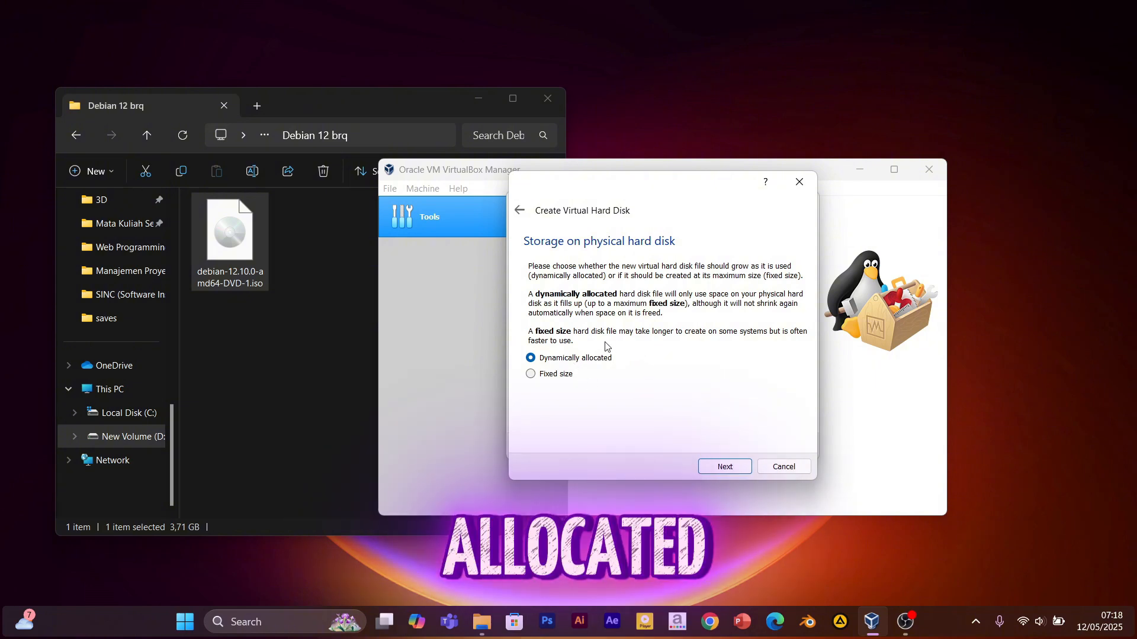
# Keep the disk dynamically allocated, enter a 20 GB size, and create the Debian 12 machine.
pyautogui.click(730, 472)
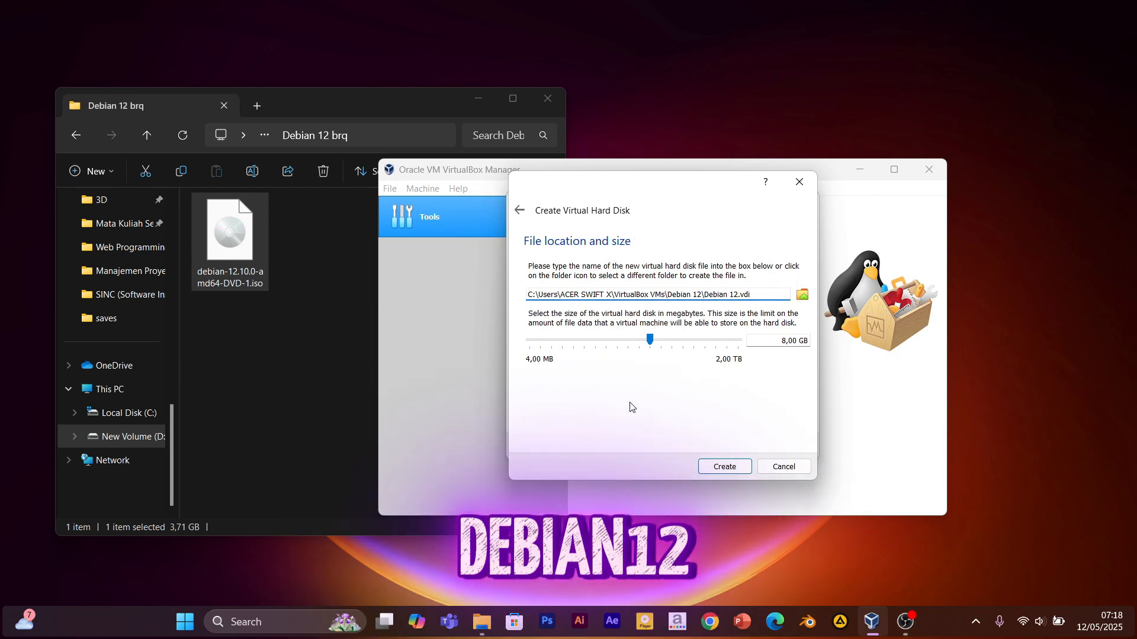
pyautogui.moveTo(651, 344); pyautogui.dragTo(658, 343)
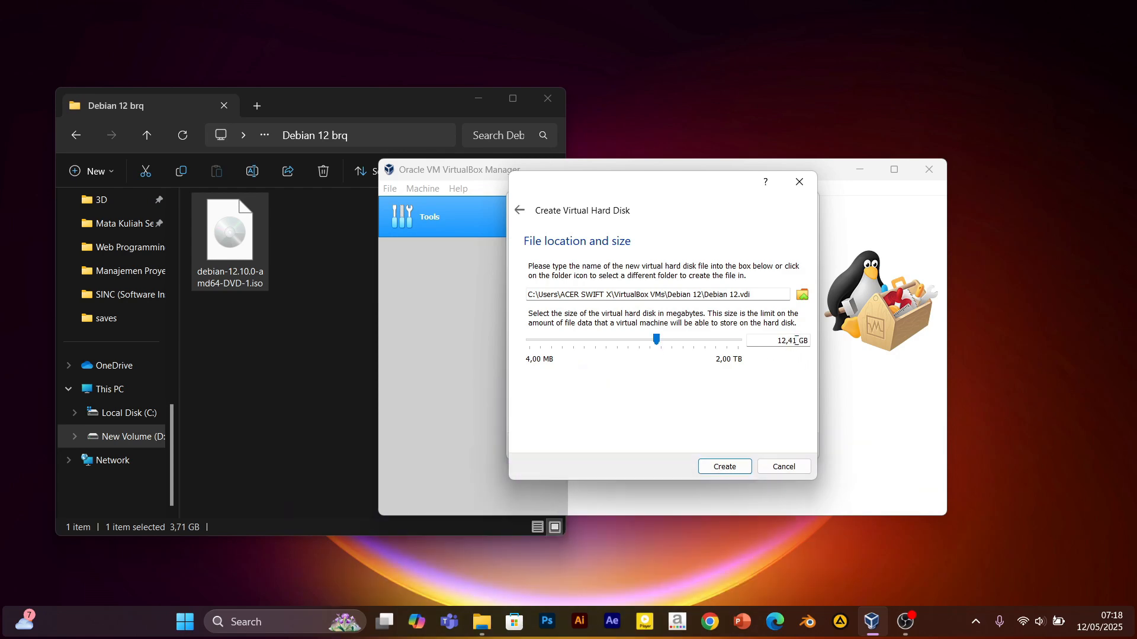
pyautogui.moveTo(796, 341); pyautogui.dragTo(779, 339)
pyautogui.write('20')
pyautogui.click(725, 467)
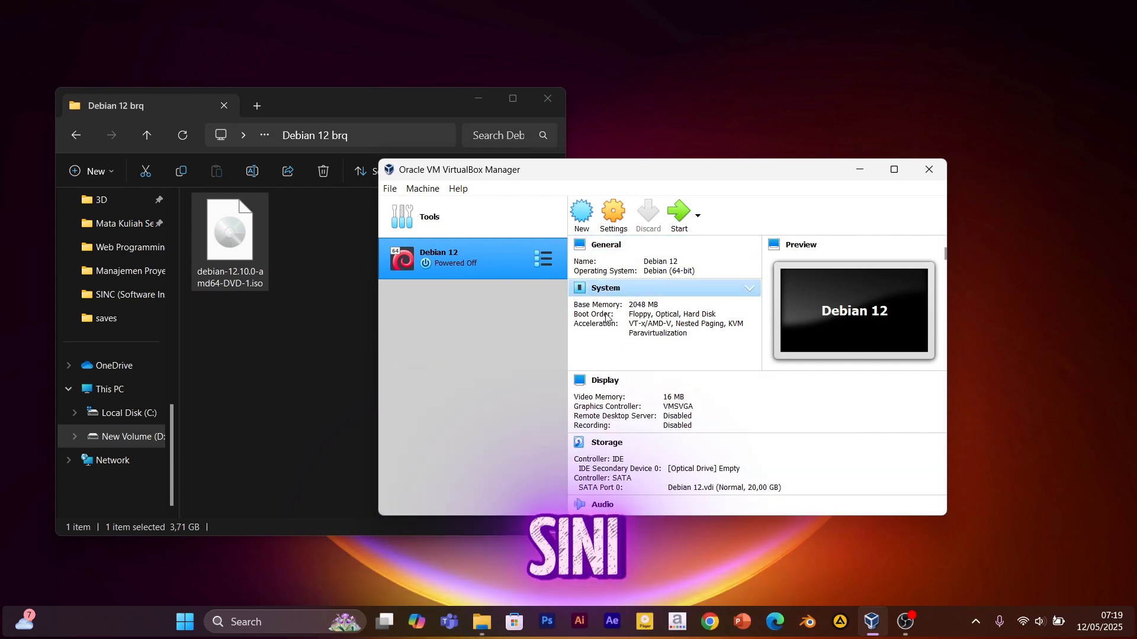
# In Debian 12's Storage settings, attach debian-12.10.0-amd64-DVD-1.iso to the empty optical drive.
pyautogui.click(613, 217)
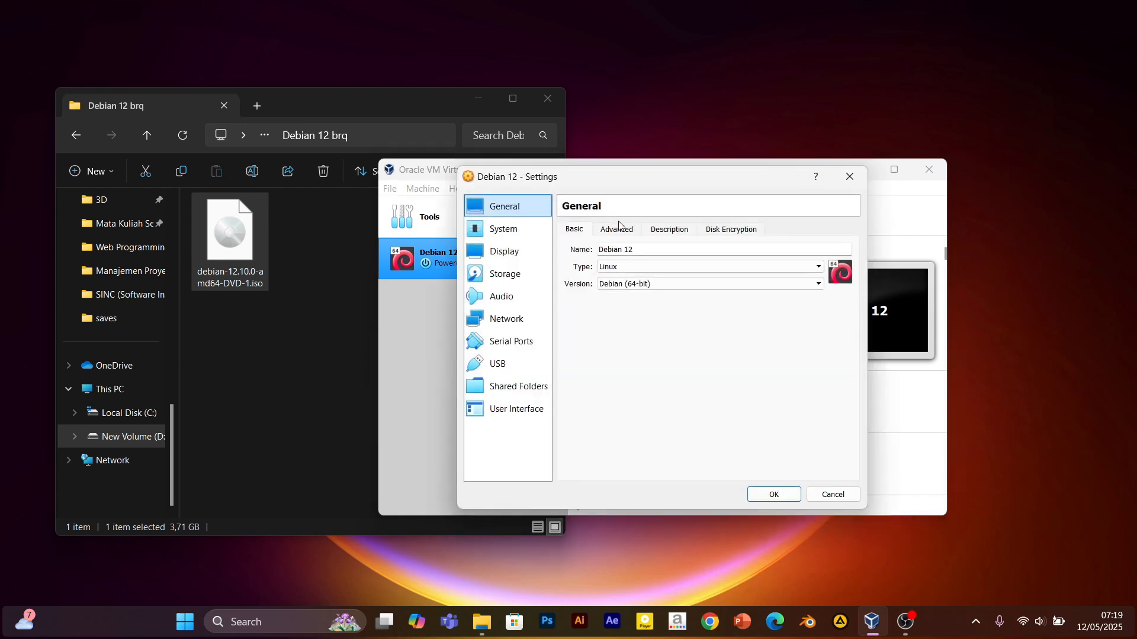
pyautogui.click(514, 279)
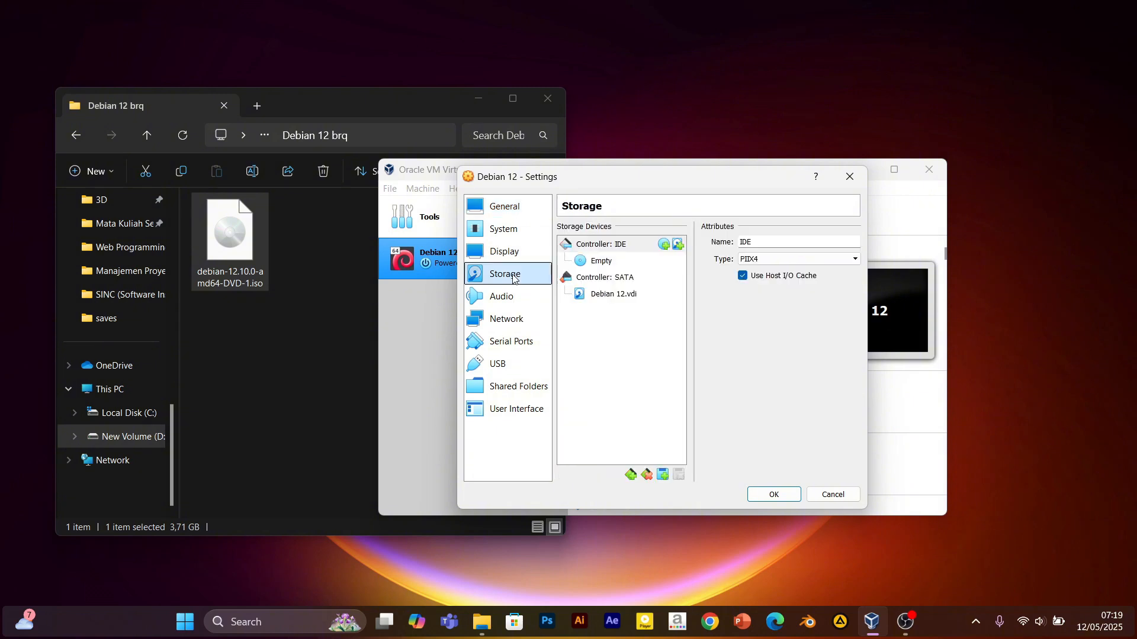
pyautogui.click(600, 261)
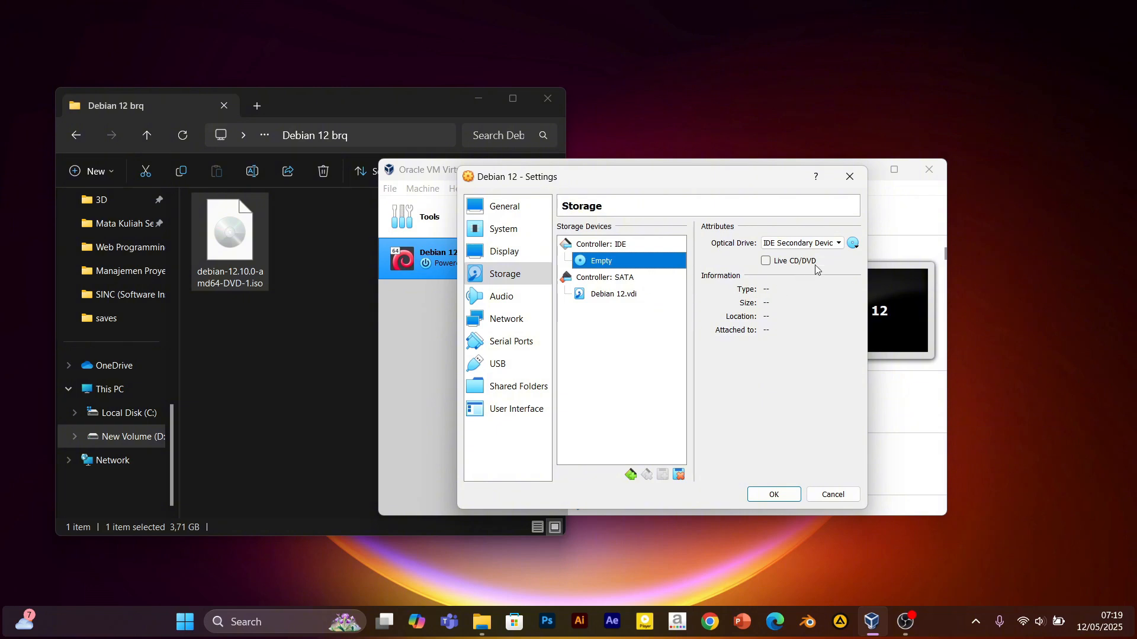
pyautogui.click(852, 244)
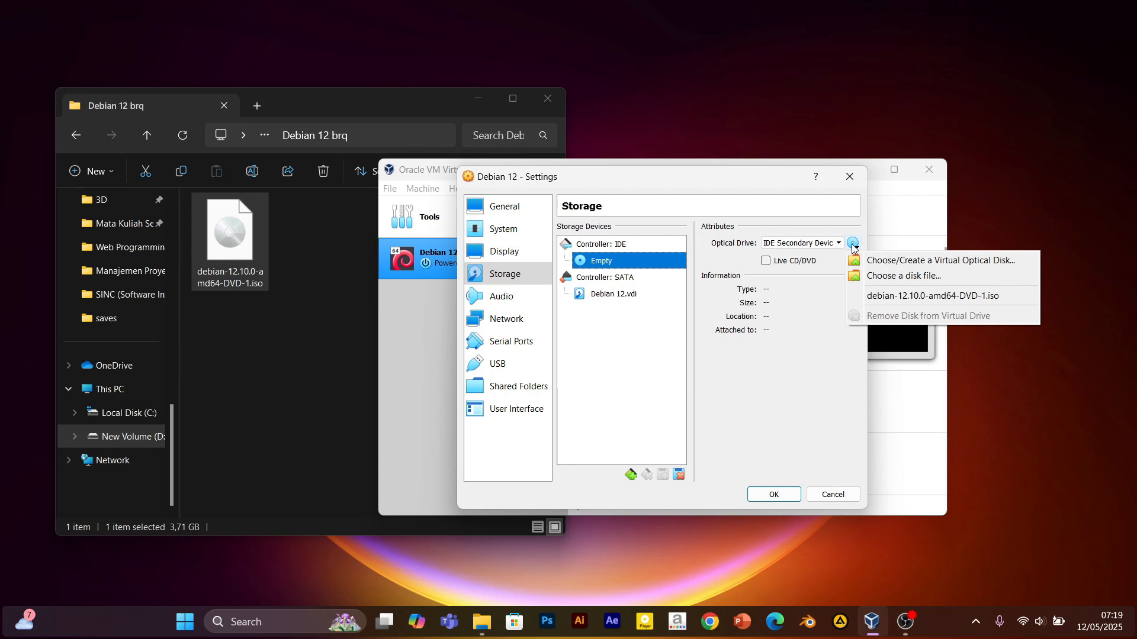
pyautogui.click(865, 276)
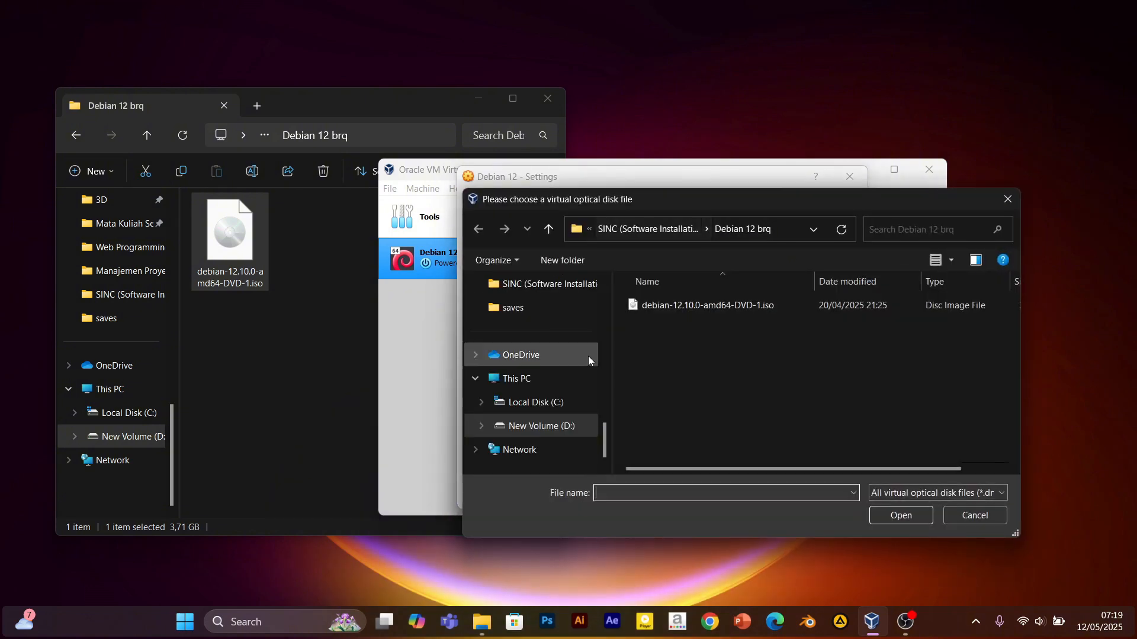
pyautogui.click(683, 307)
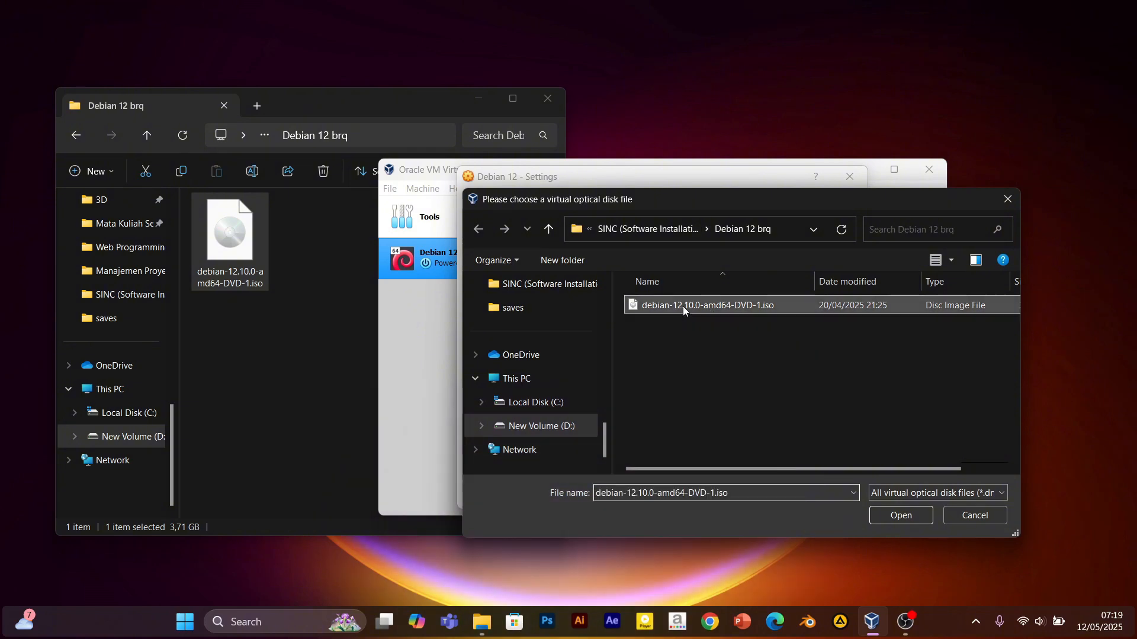
pyautogui.click(899, 515)
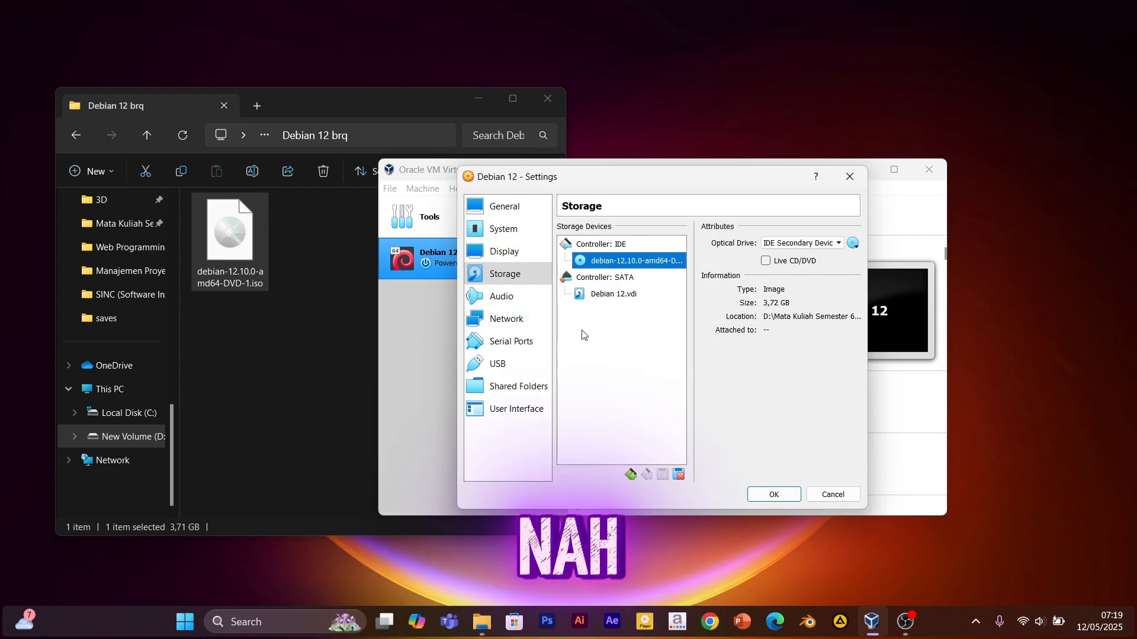
# Set Adapter 1 to Internal Network 'intnet' and save the settings with OK.
pyautogui.click(523, 323)
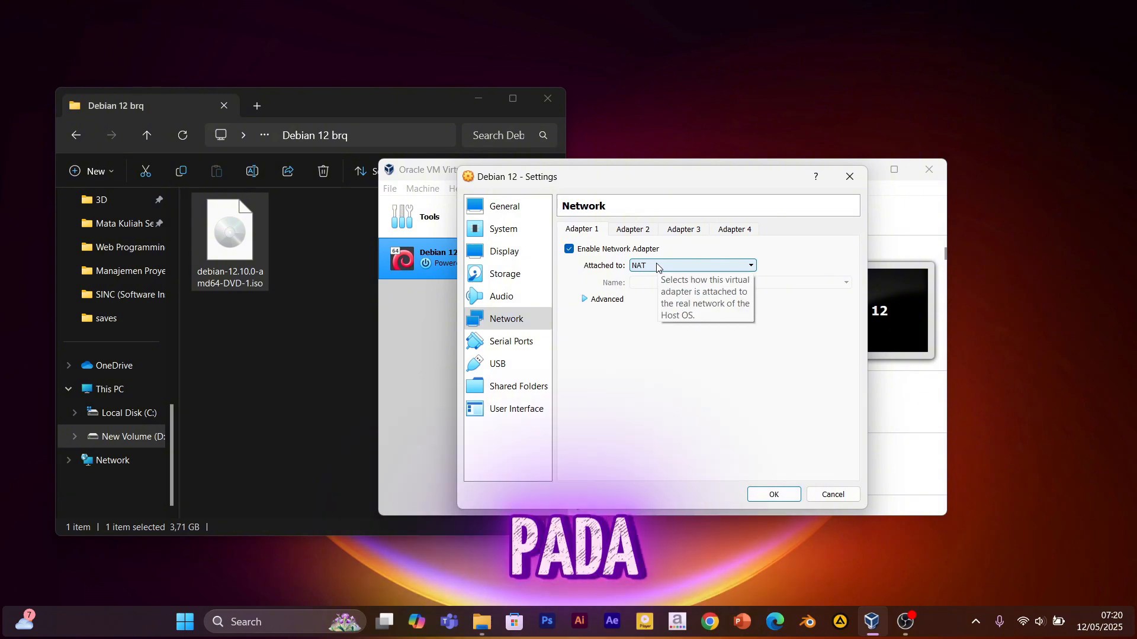
pyautogui.click(657, 267)
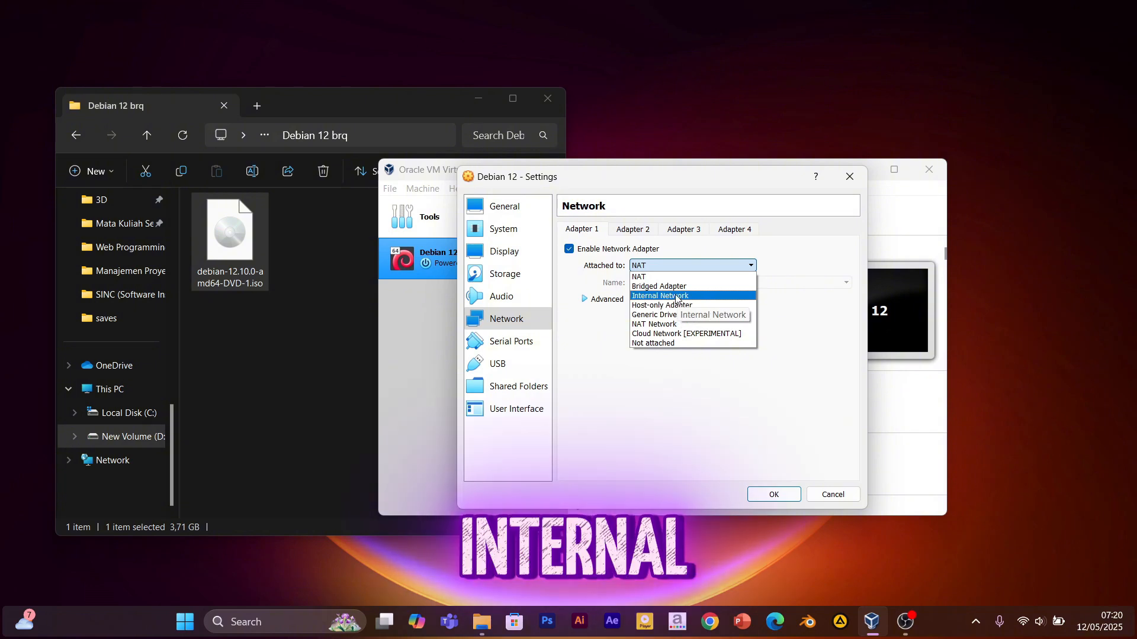
pyautogui.click(676, 296)
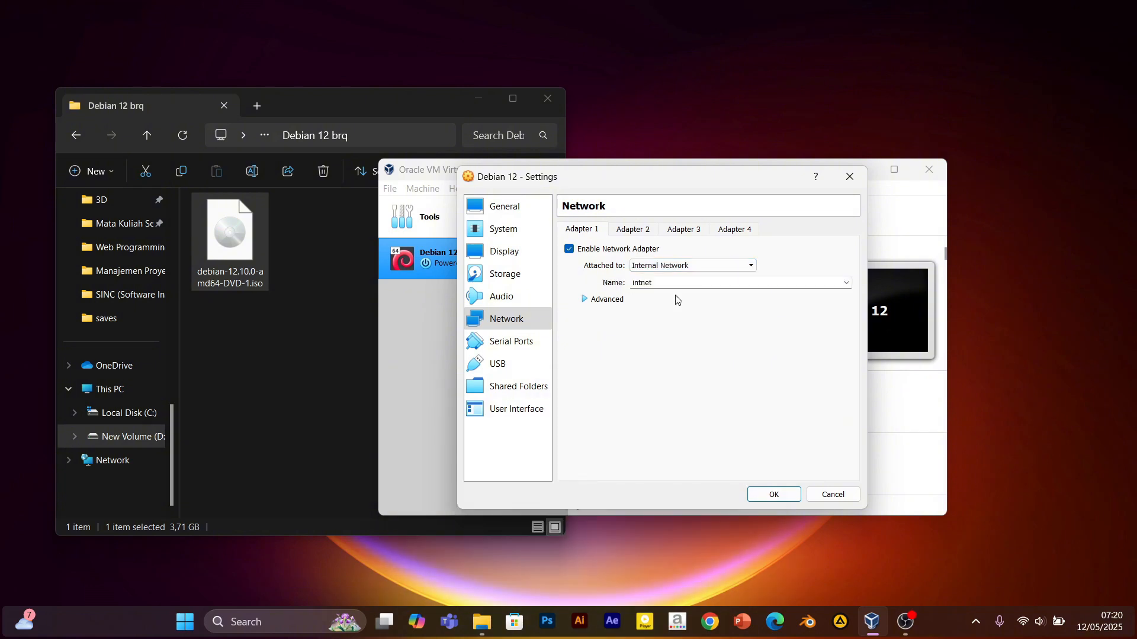
pyautogui.click(775, 496)
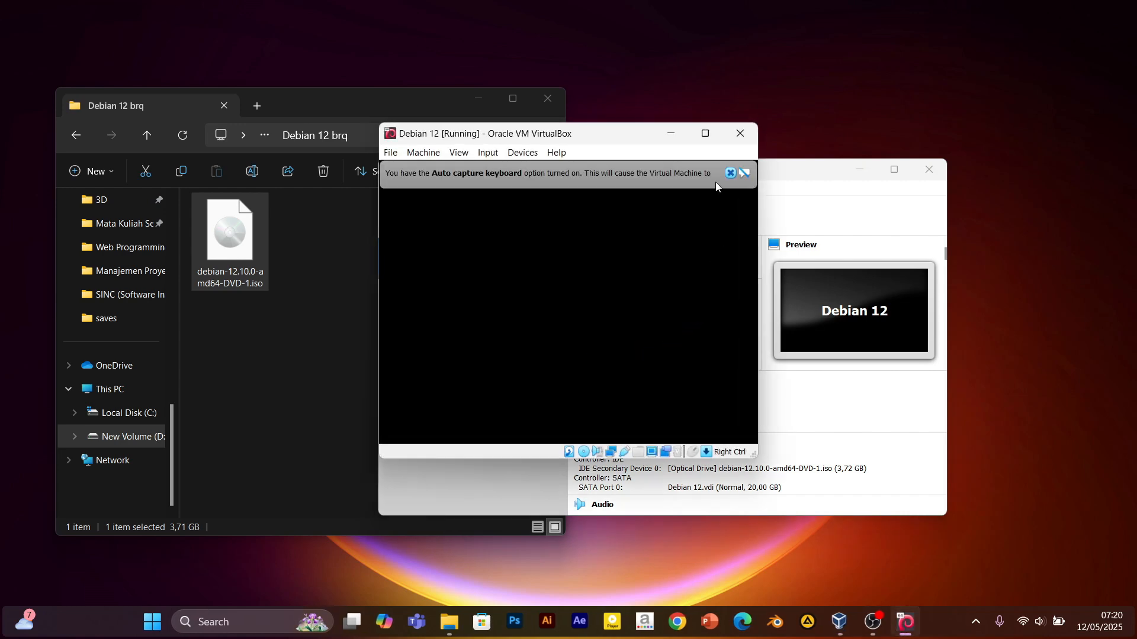
# Enlarge the running Debian 12 VM window and dismiss the keyboard auto-capture notice.
pyautogui.moveTo(710, 136)
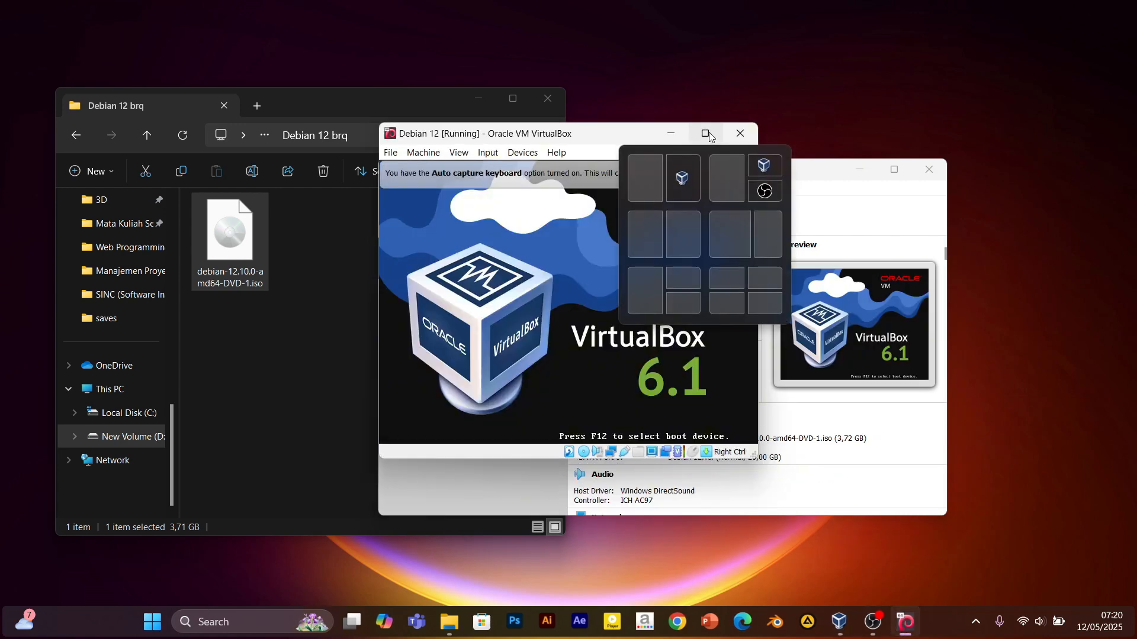
pyautogui.click(705, 133)
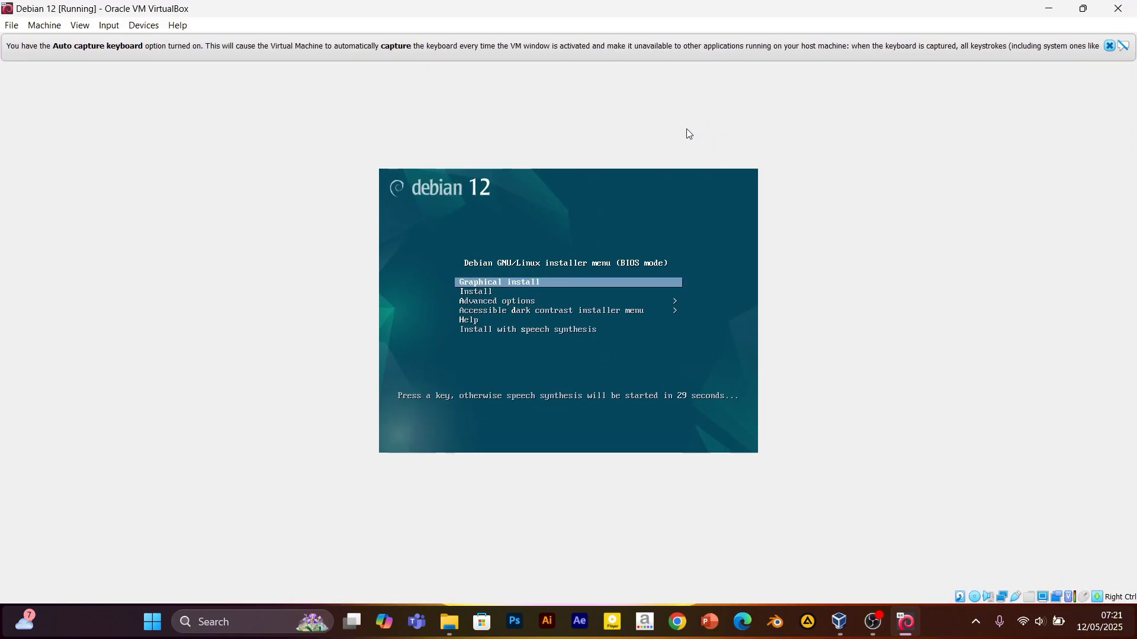
pyautogui.click(1084, 9)
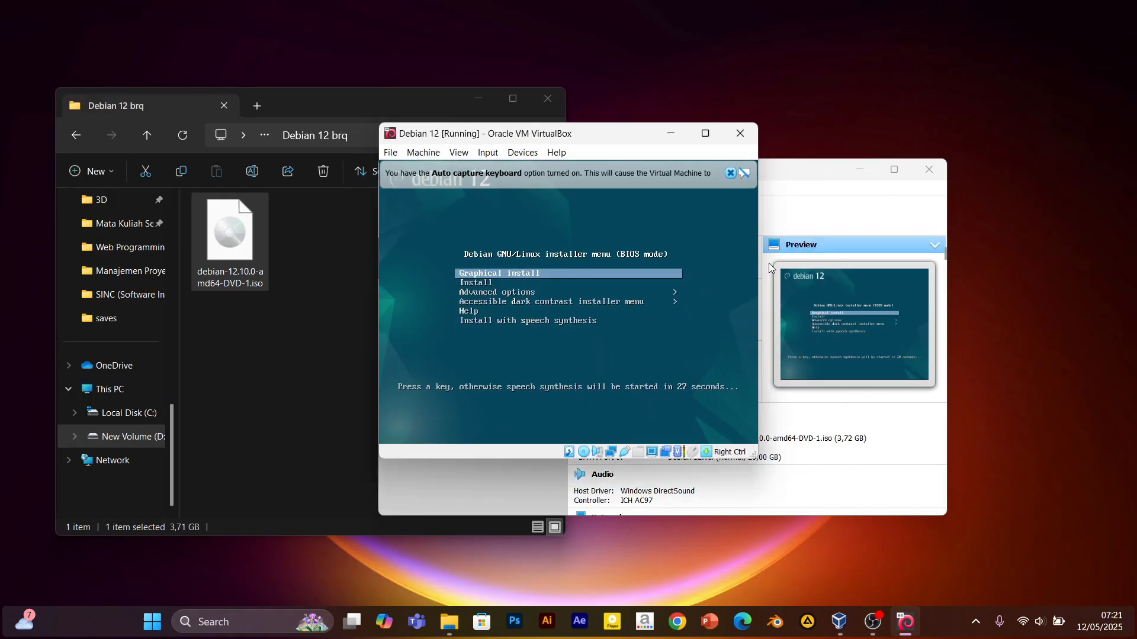
pyautogui.moveTo(323, 278); pyautogui.dragTo(303, 278)
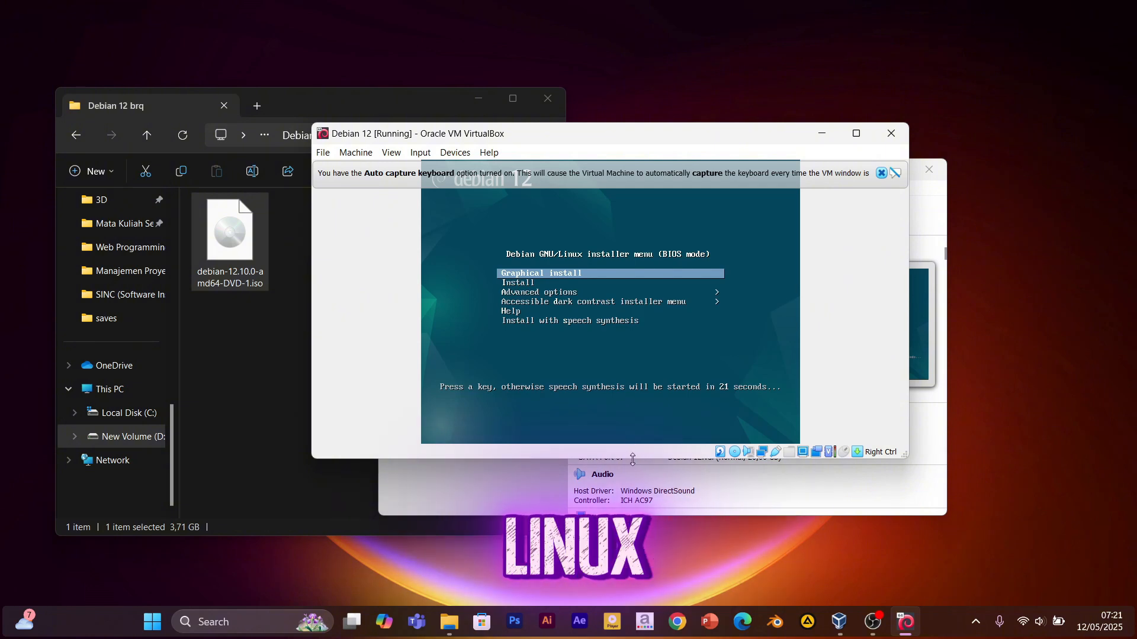
pyautogui.moveTo(632, 459); pyautogui.dragTo(625, 541)
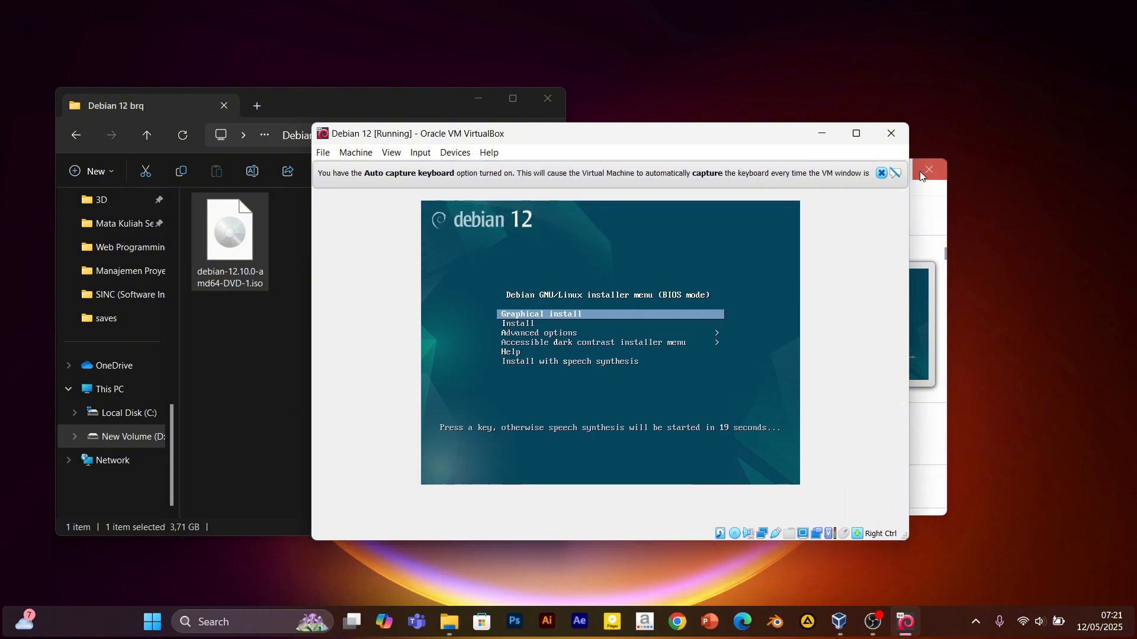
pyautogui.click(881, 173)
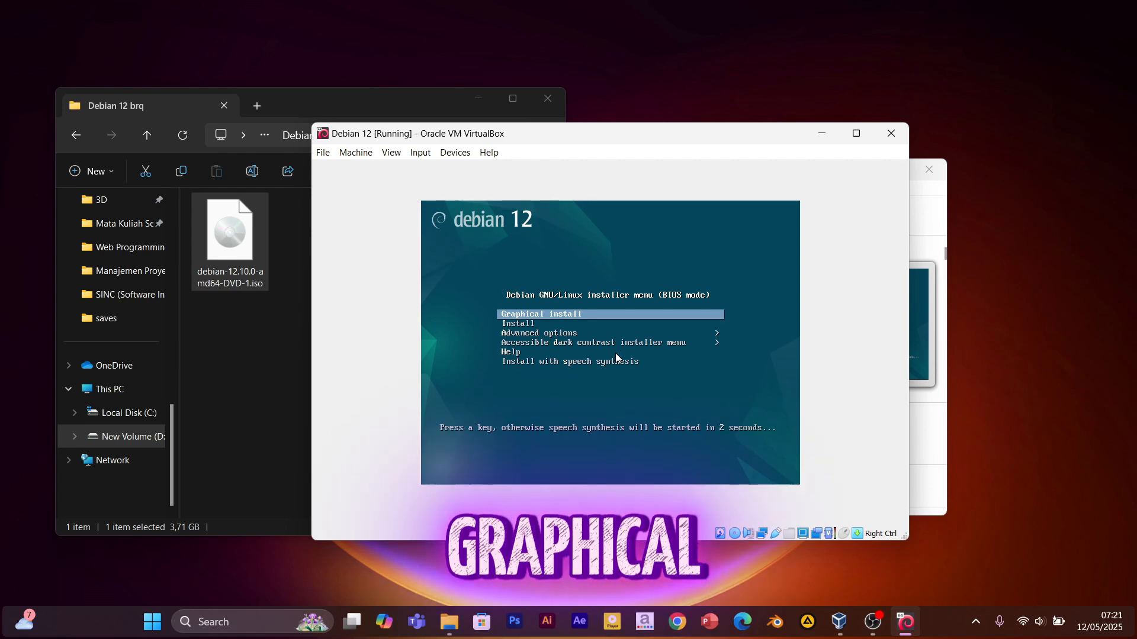
# Stop the boot menu countdown and launch Graphical install.
pyautogui.press('Down')
pyautogui.press('Up')
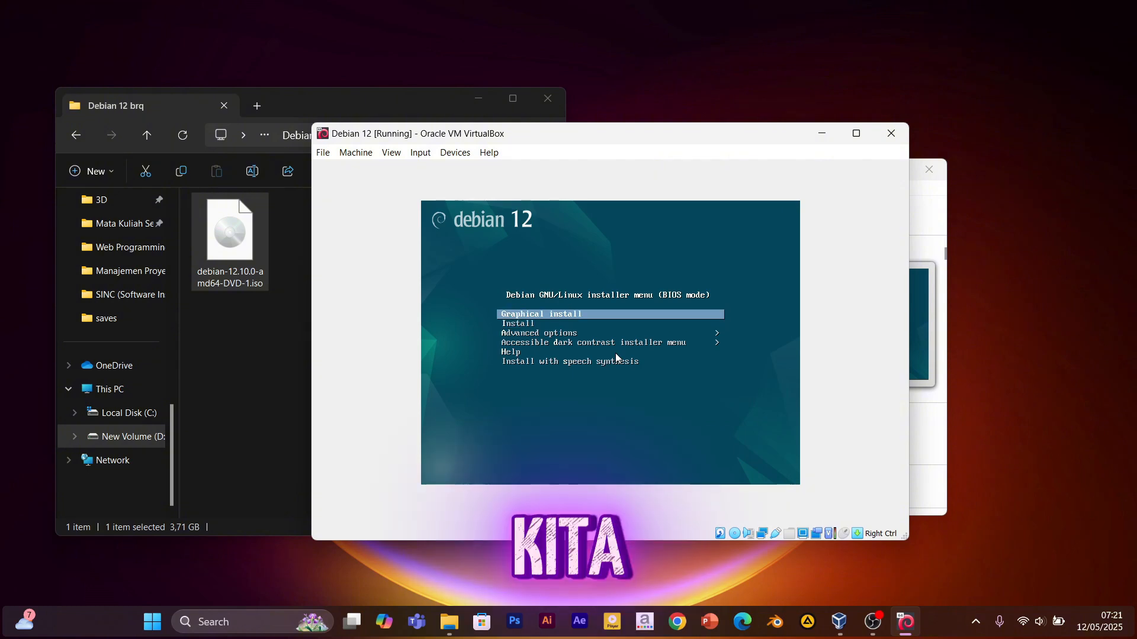
pyautogui.press('Return')
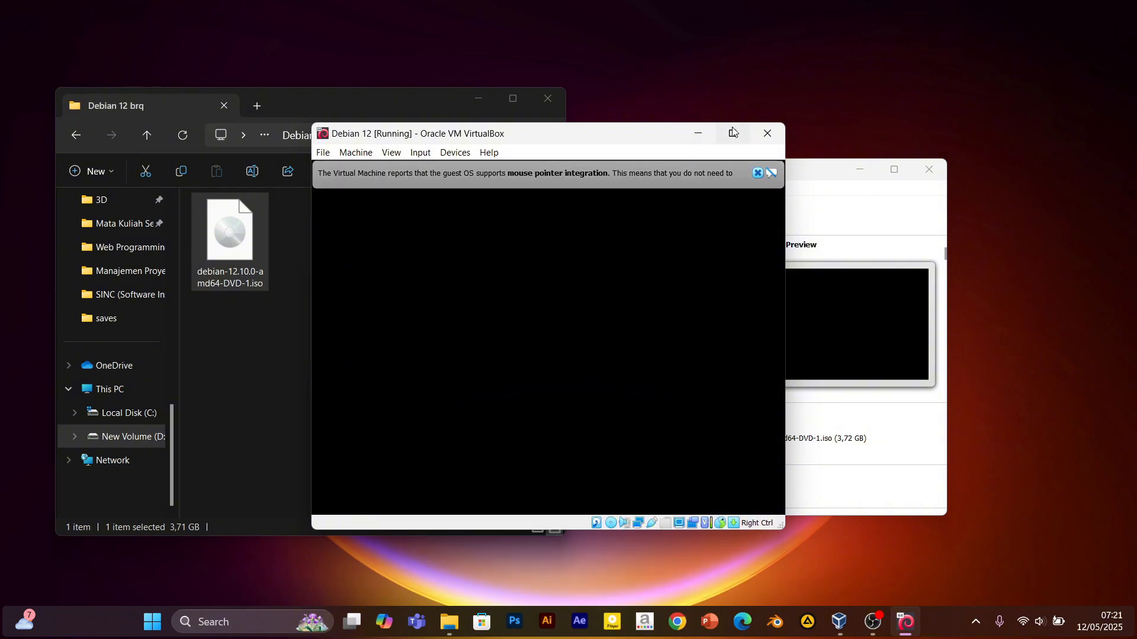
# Dismiss the mouse integration notice and choose English as the installer language.
pyautogui.click(758, 173)
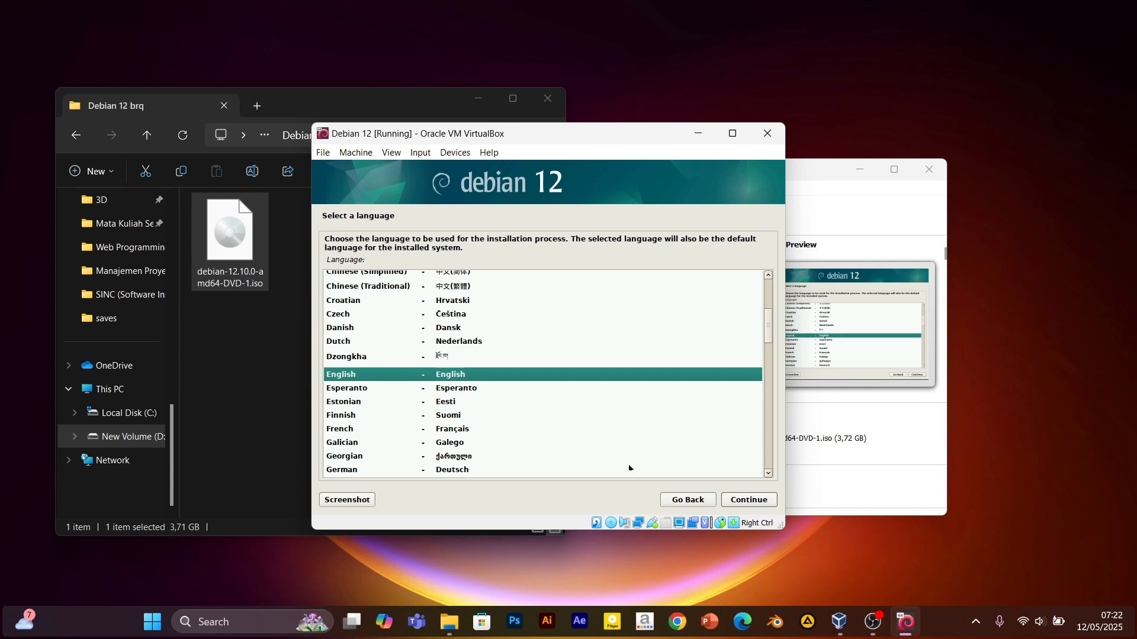
pyautogui.click(757, 501)
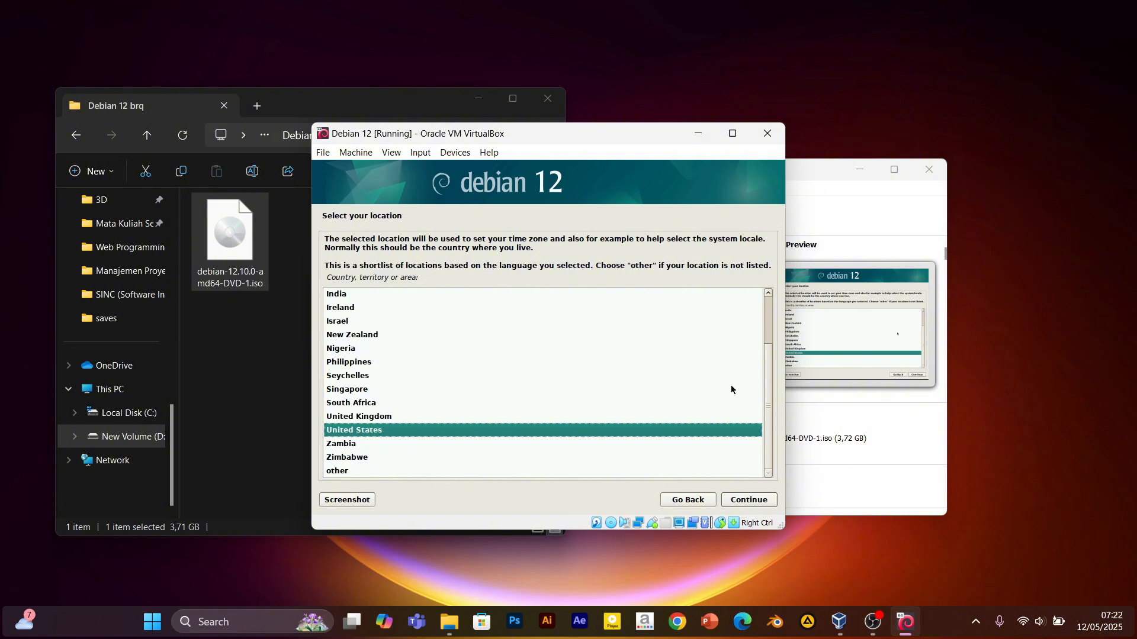
pyautogui.moveTo(772, 392)
pyautogui.mouseDown()
pyautogui.moveTo(774, 340)
pyautogui.moveTo(772, 391)
pyautogui.mouseUp()
# Set the location to Indonesia via other > Asia.
pyautogui.click(339, 472)
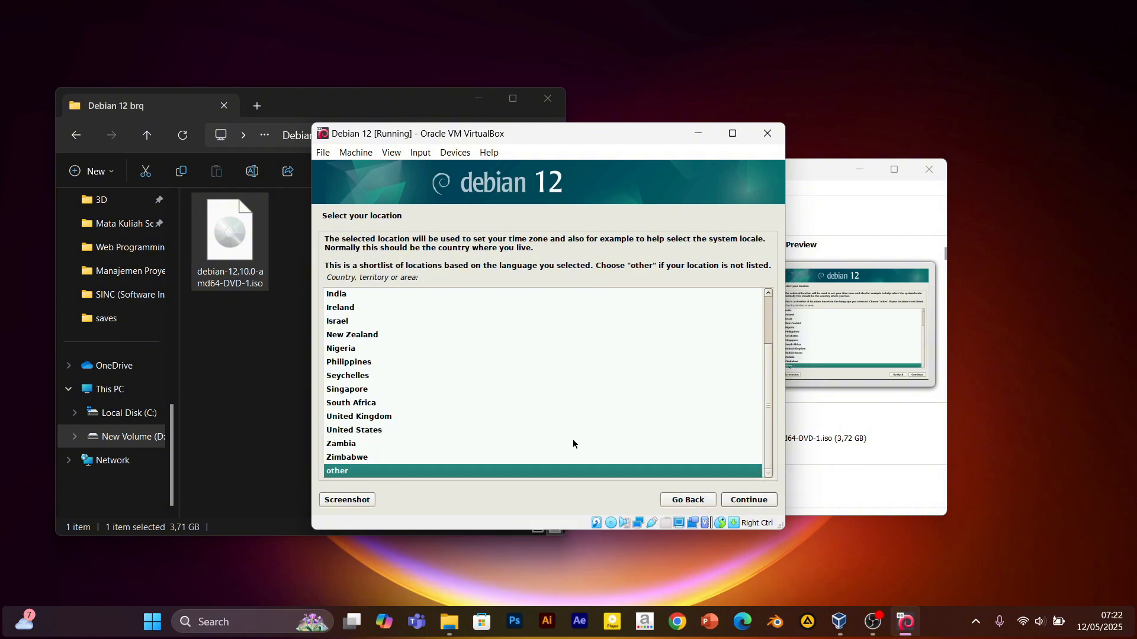
pyautogui.click(724, 505)
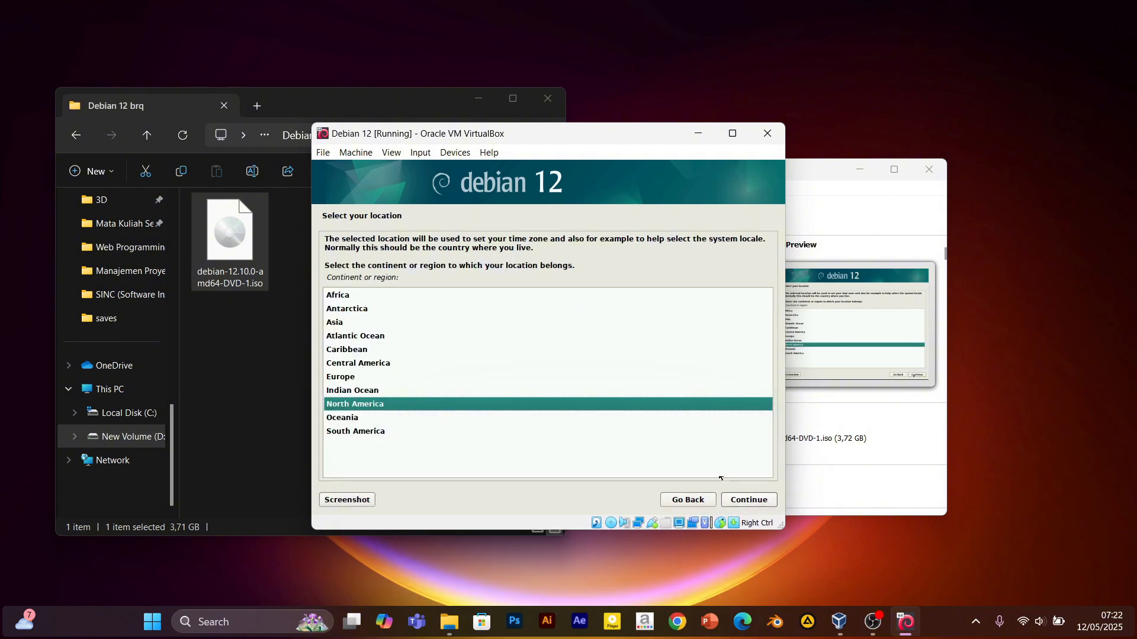
pyautogui.doubleClick(335, 325)
pyautogui.scroll(-2, 434, 367)
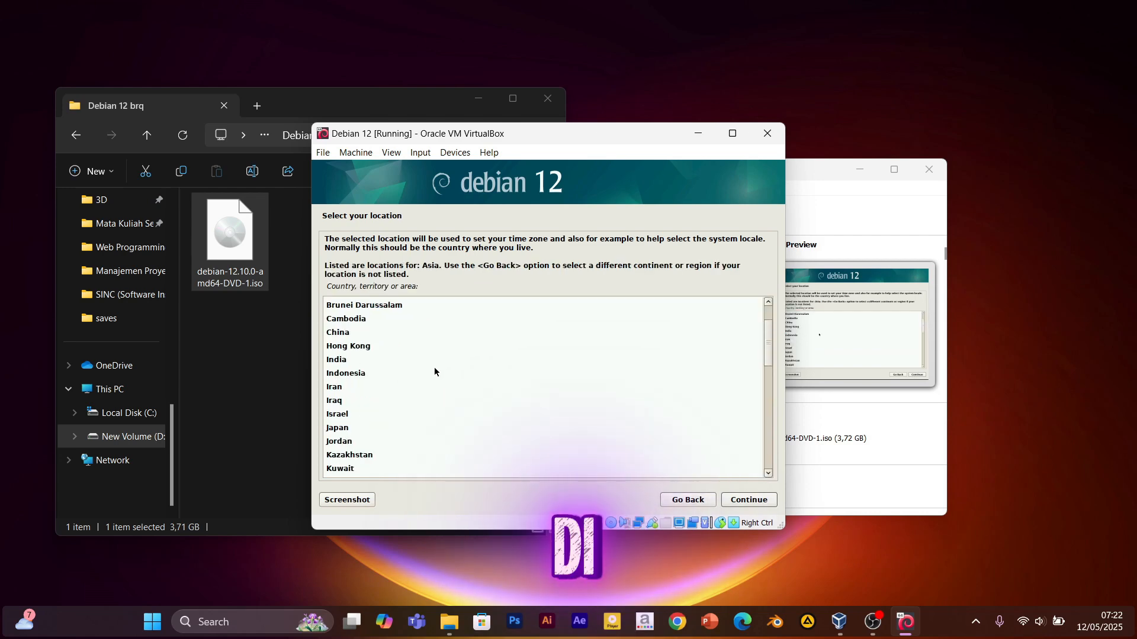
pyautogui.doubleClick(349, 375)
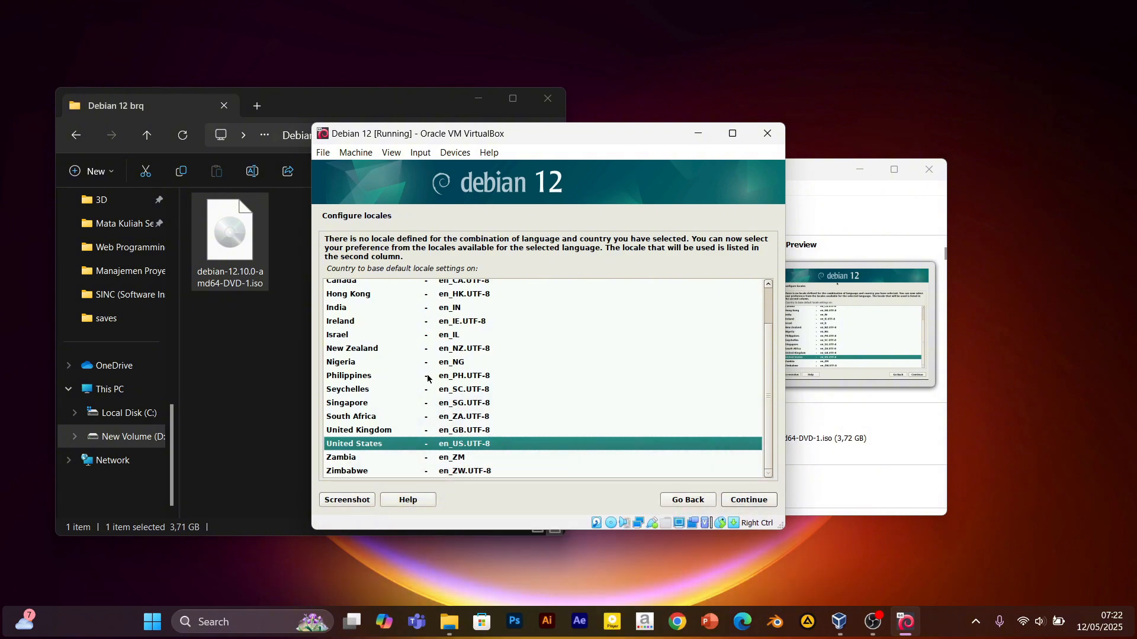
# Accept the United States en_US.UTF-8 locale and American English keyboard; minimize File Explorer and VirtualBox Manager.
pyautogui.scroll(3, 425, 390)
pyautogui.scroll(-3, 425, 398)
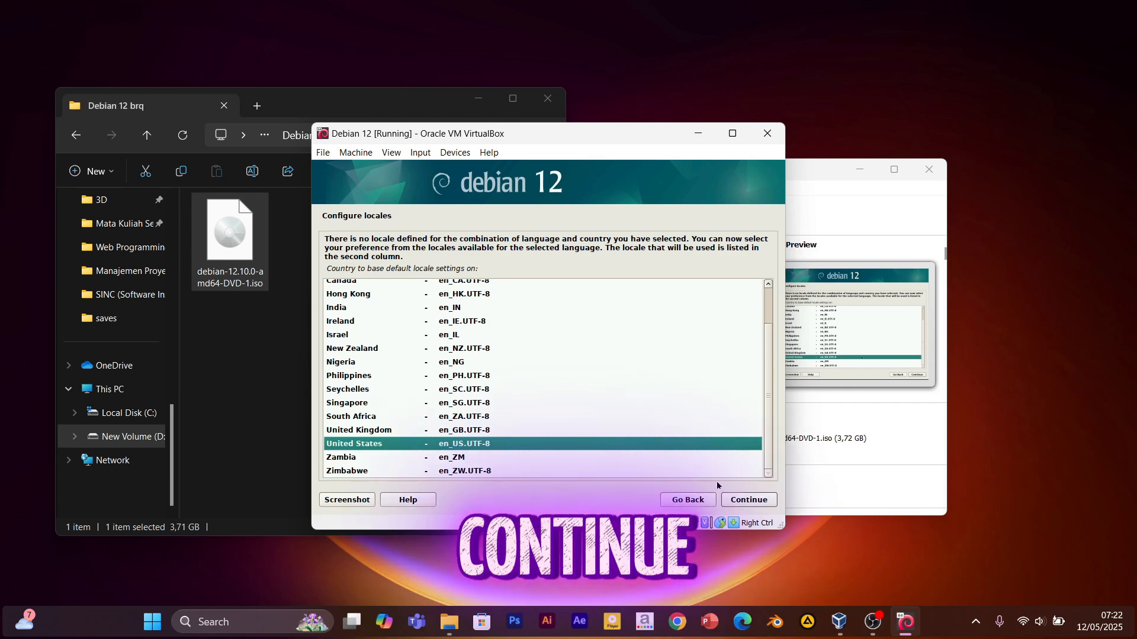
pyautogui.doubleClick(512, 444)
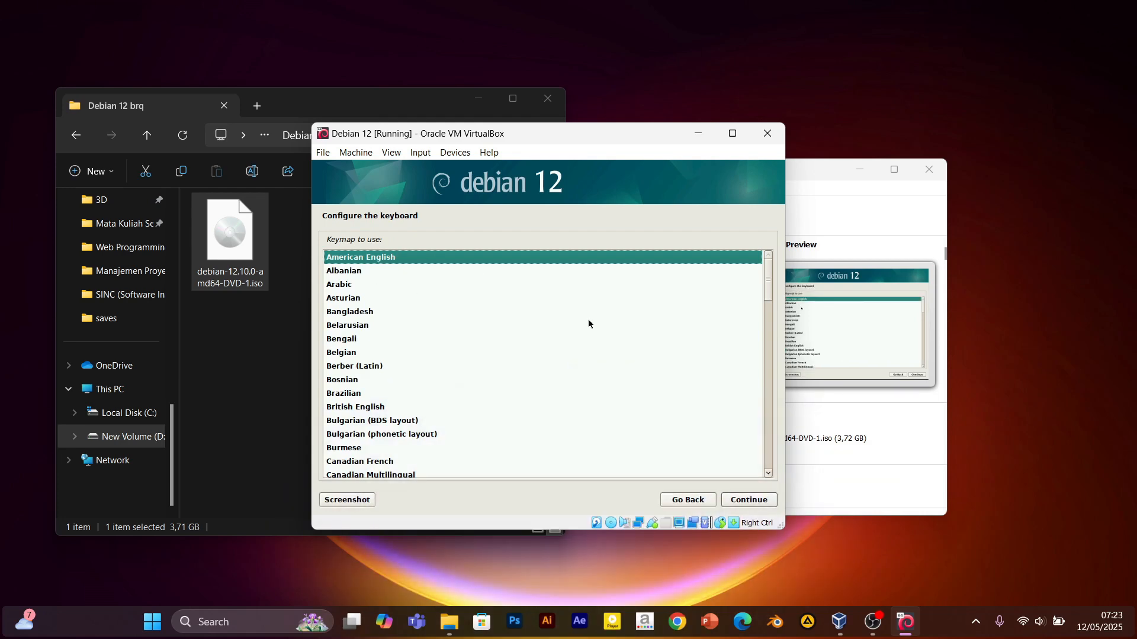
pyautogui.click(749, 500)
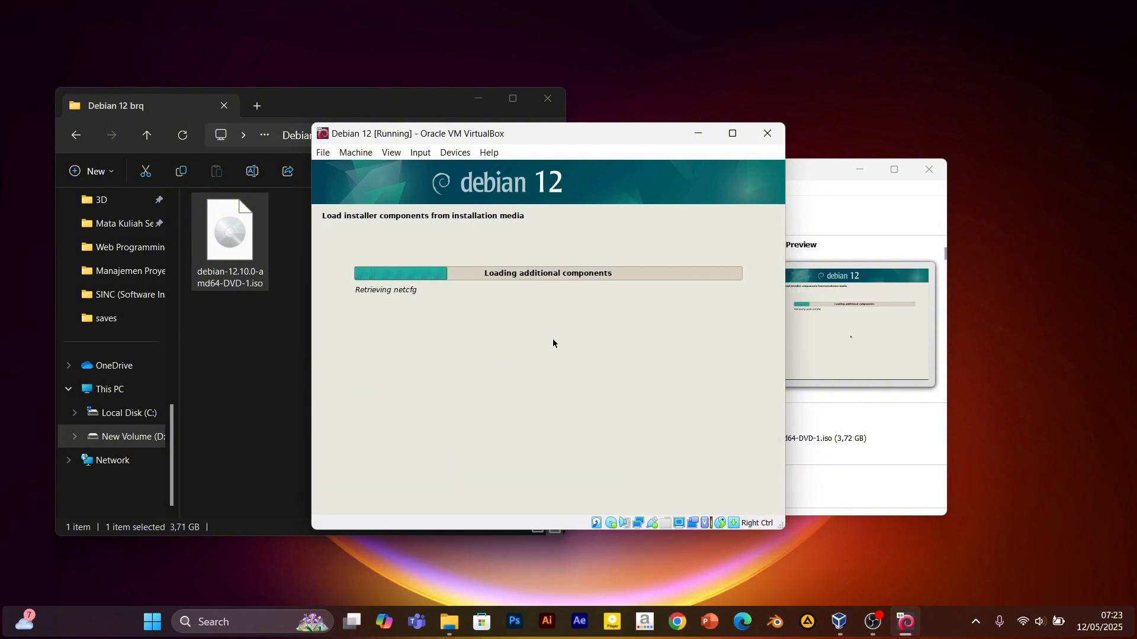
pyautogui.click(478, 99)
pyautogui.click(860, 169)
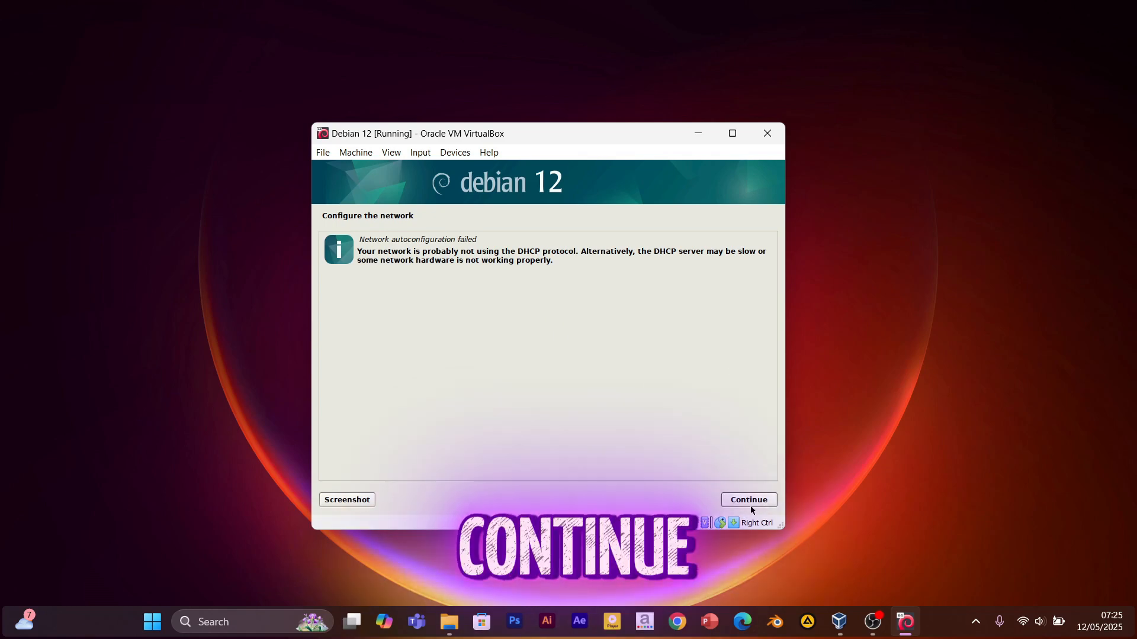
# Choose 'Do not configure the network at this time' and keep debian as the hostname.
pyautogui.click(744, 501)
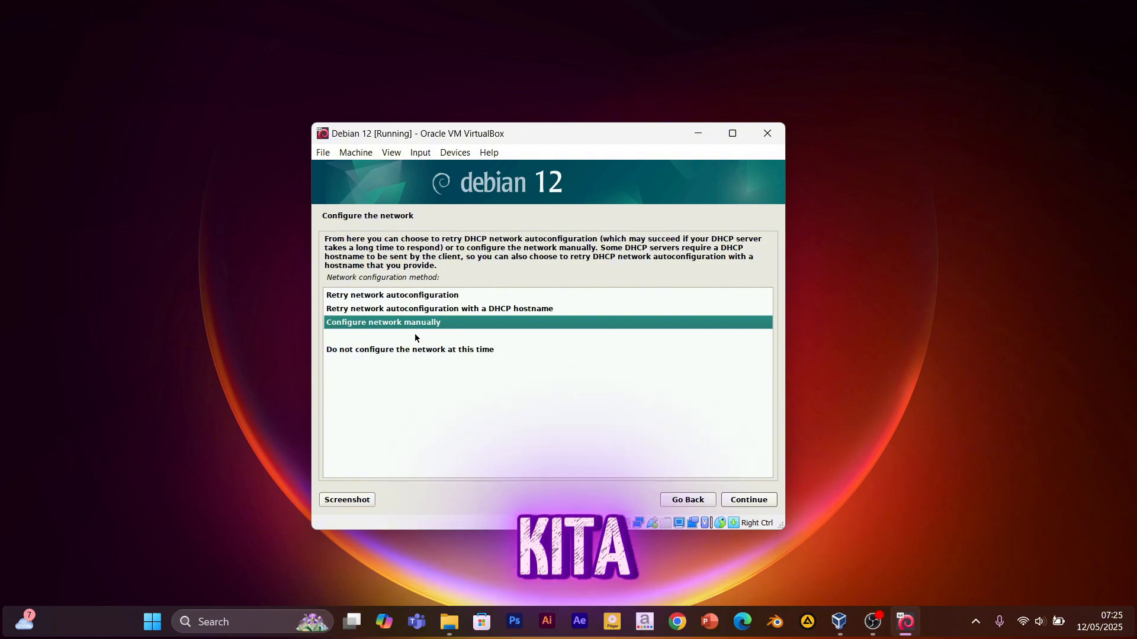
pyautogui.press('Down')
pyautogui.press('Down')
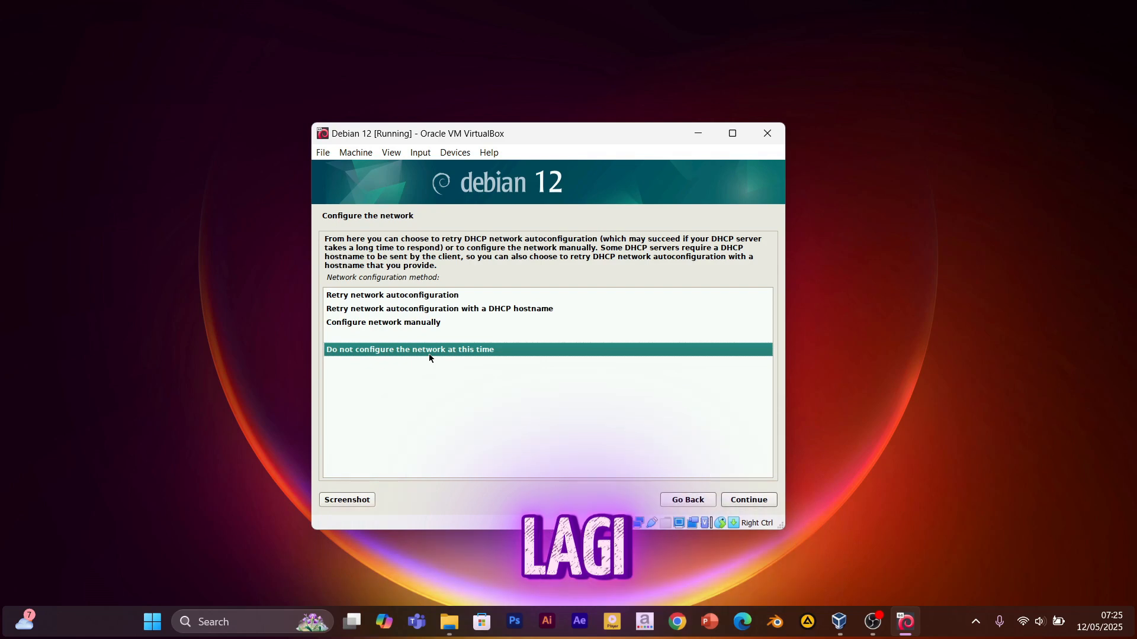
pyautogui.press('Return')
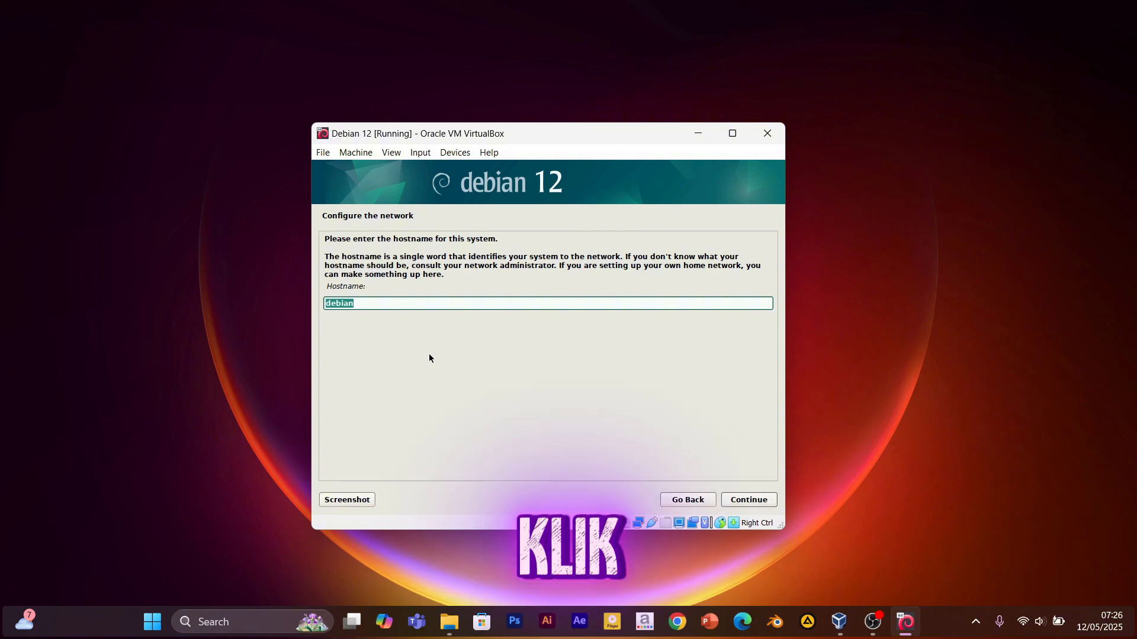
pyautogui.press('Return')
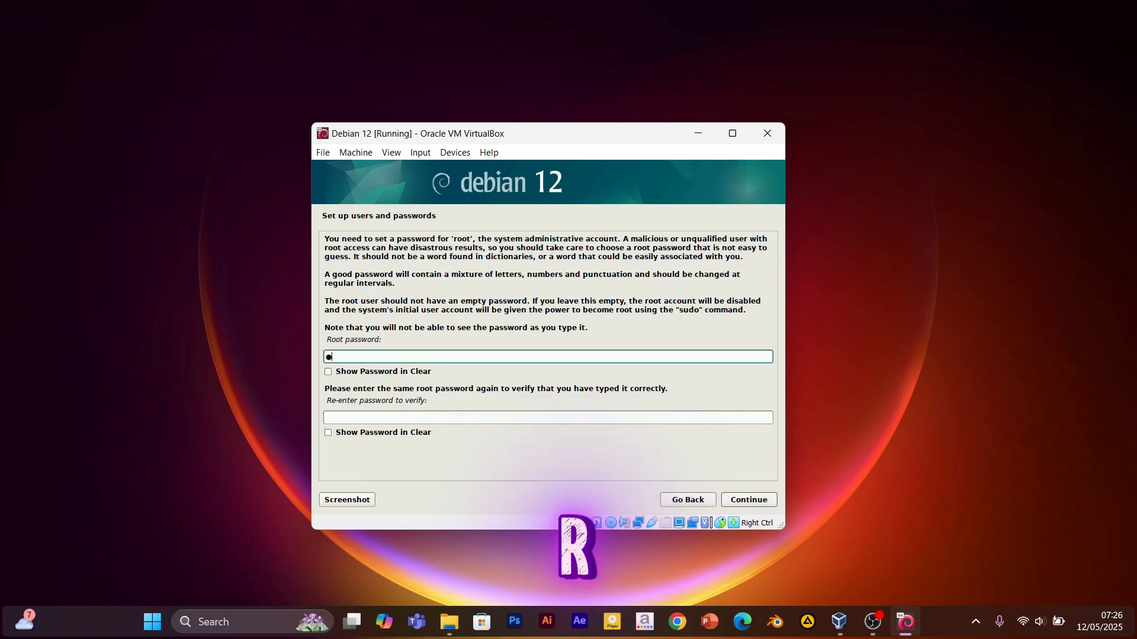
# Finish typing the root password, retype it in the verify field with both shown in clear text, and continue.
pyautogui.write('oot')
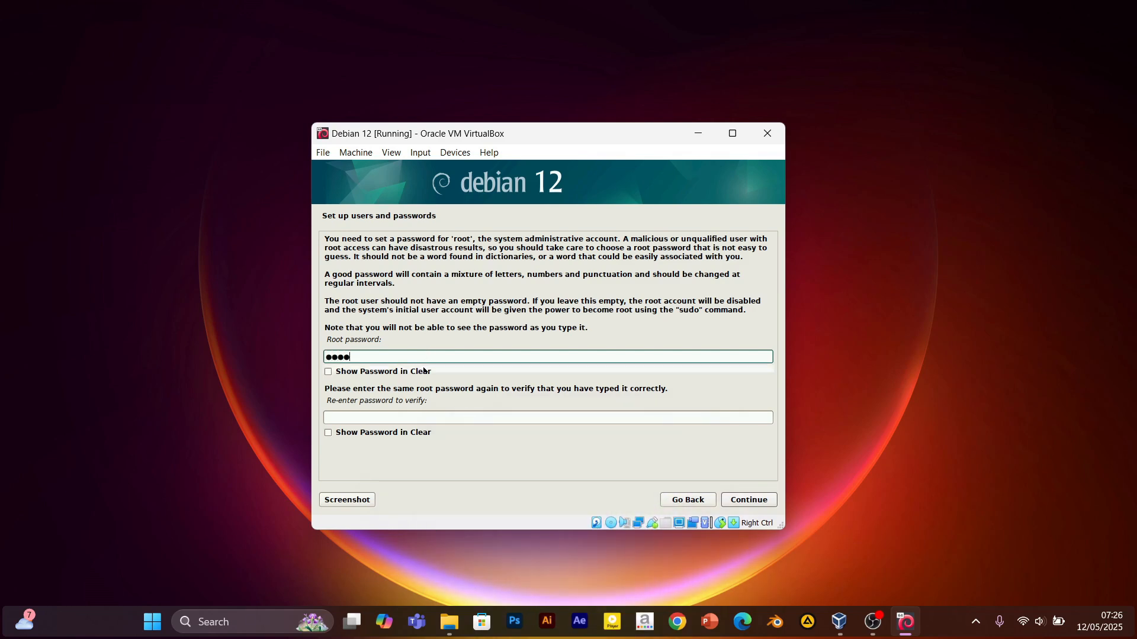
pyautogui.click(329, 372)
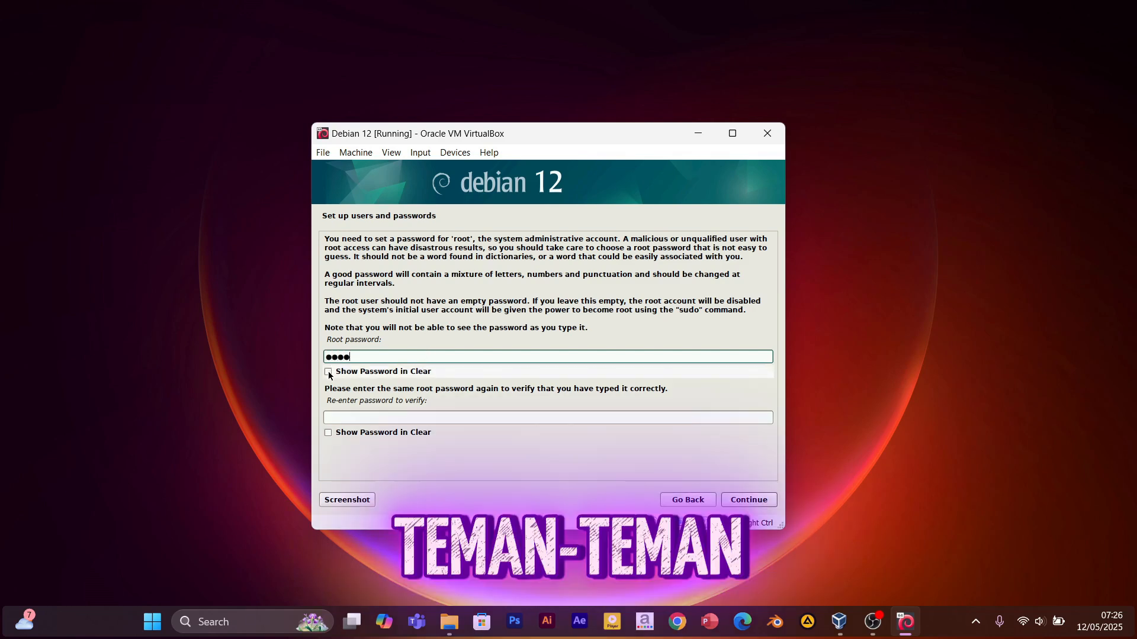
pyautogui.click(328, 434)
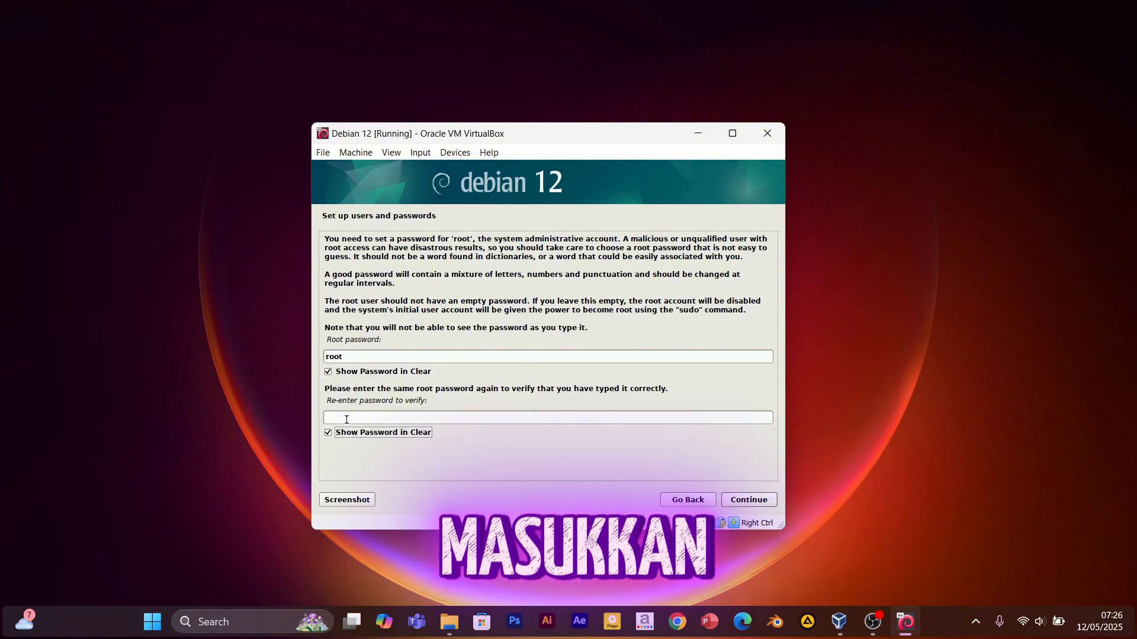
pyautogui.click(346, 420)
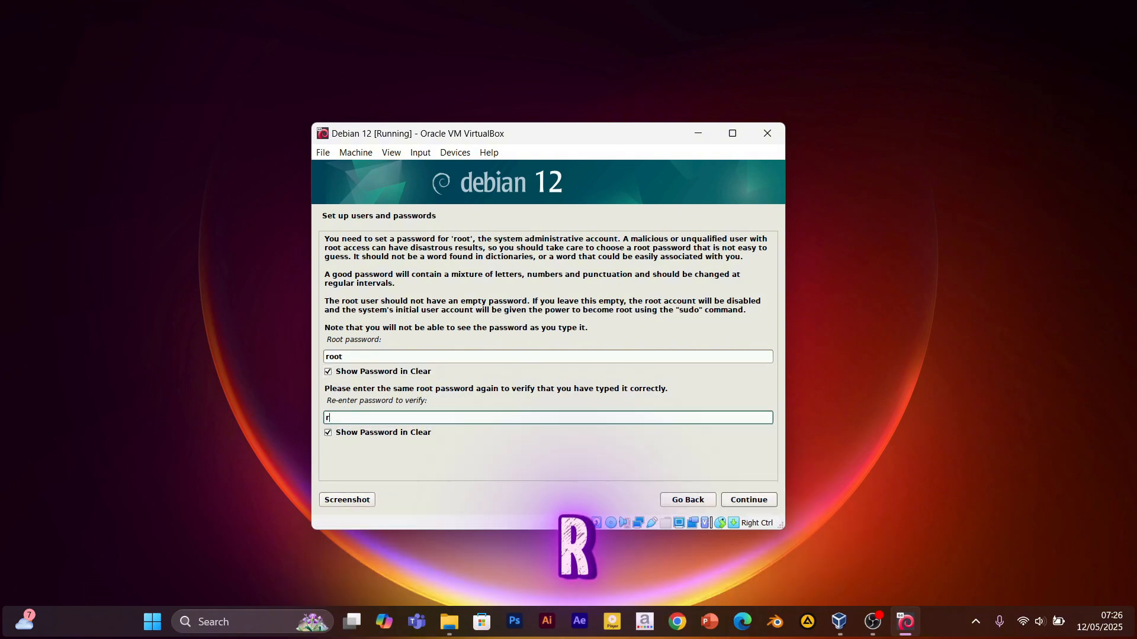
pyautogui.write('root')
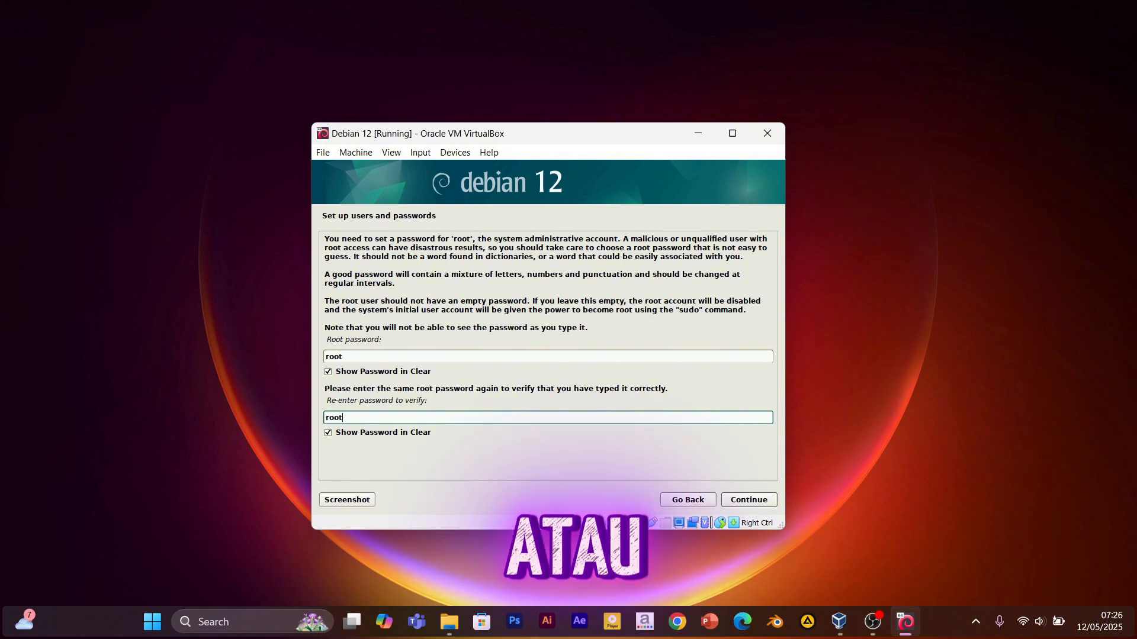
pyautogui.click(749, 501)
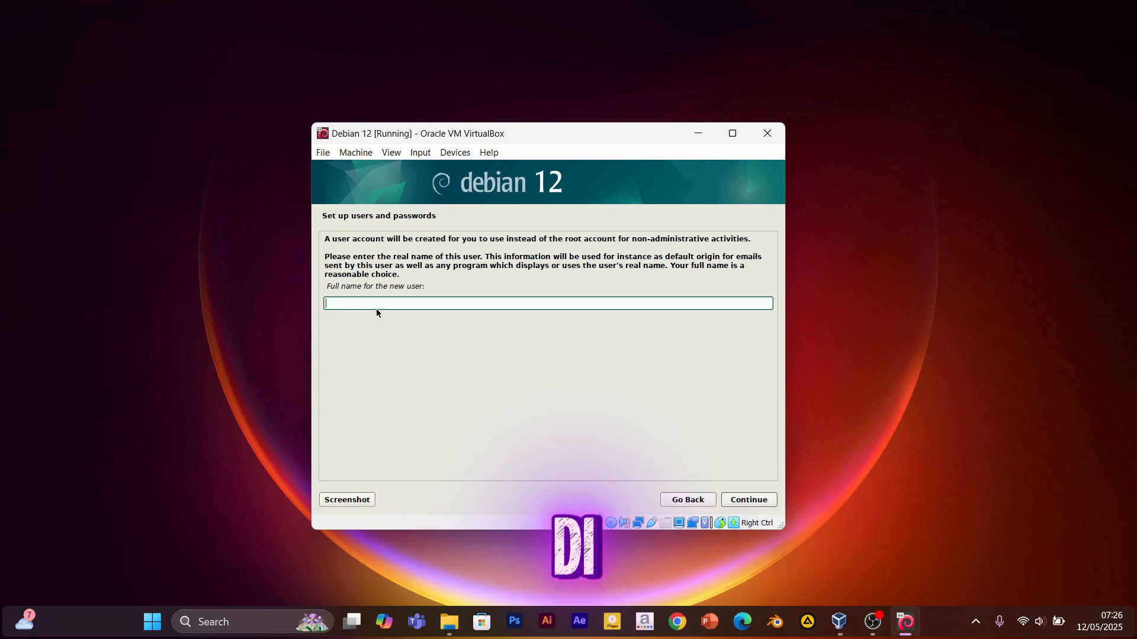
# Enter the new user's full name, then replace the suggested username with a chosen one.
pyautogui.write('Sayyi')
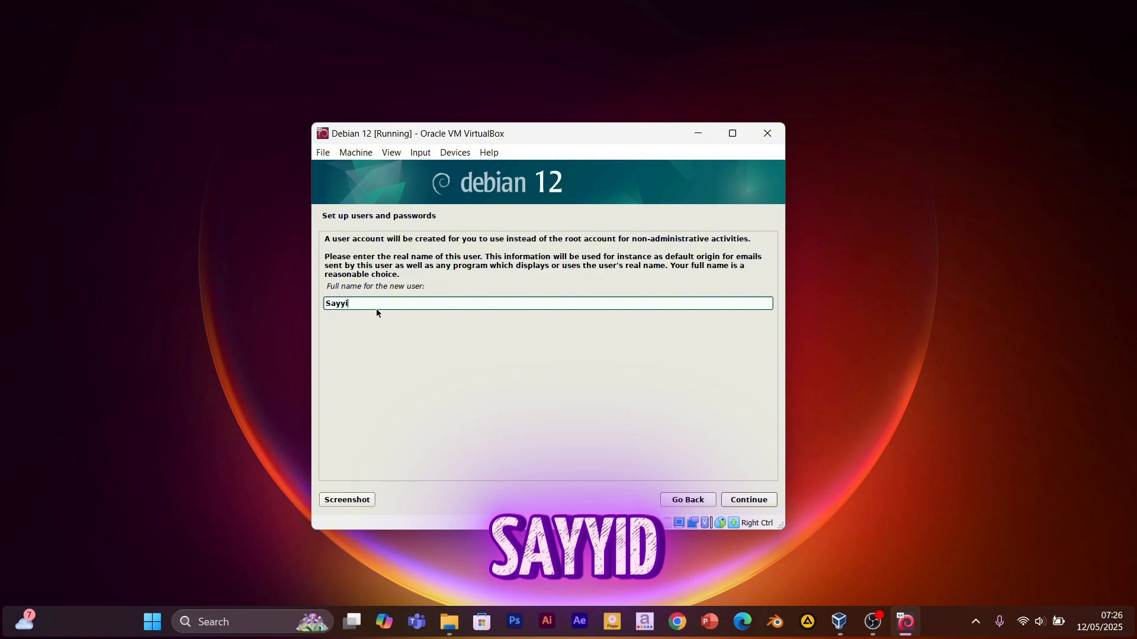
pyautogui.write('d Barqi')
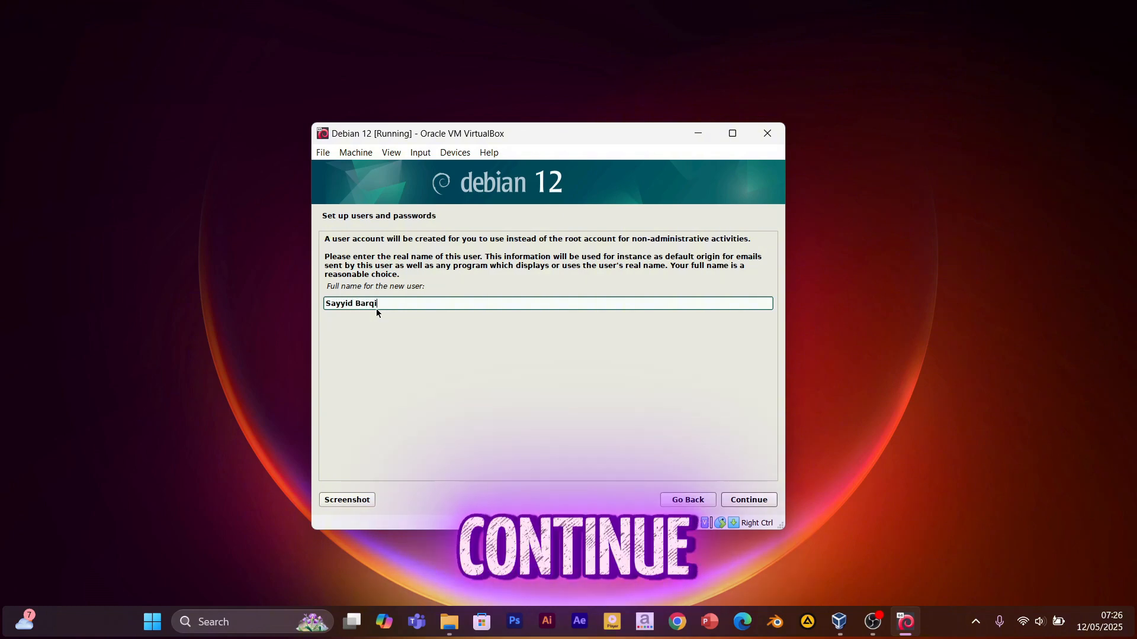
pyautogui.press('Return')
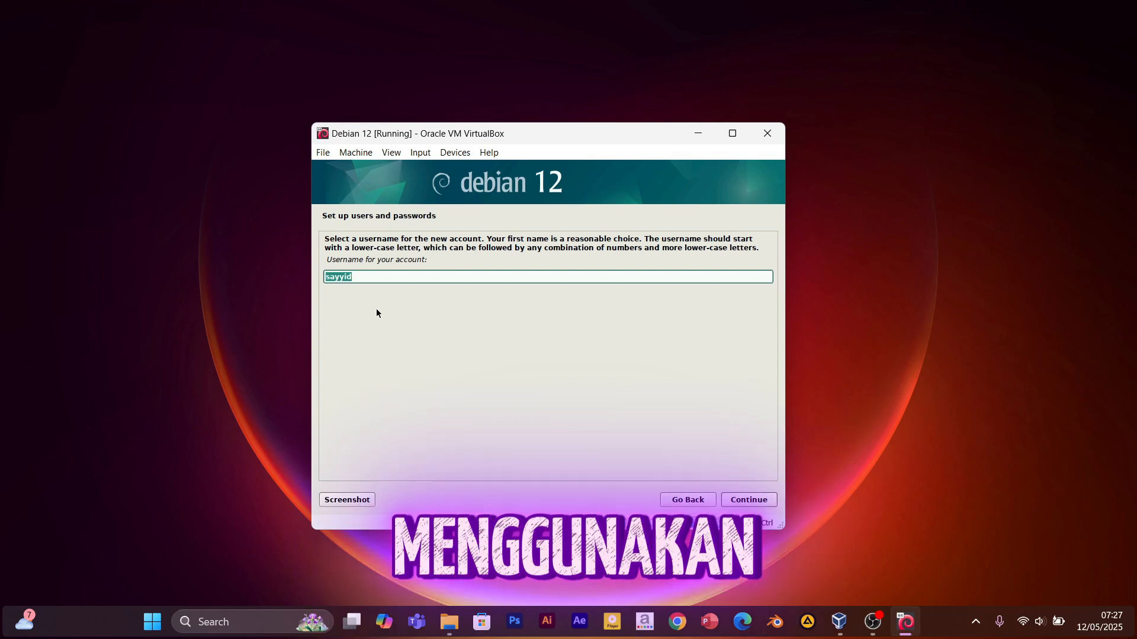
pyautogui.write('barqi')
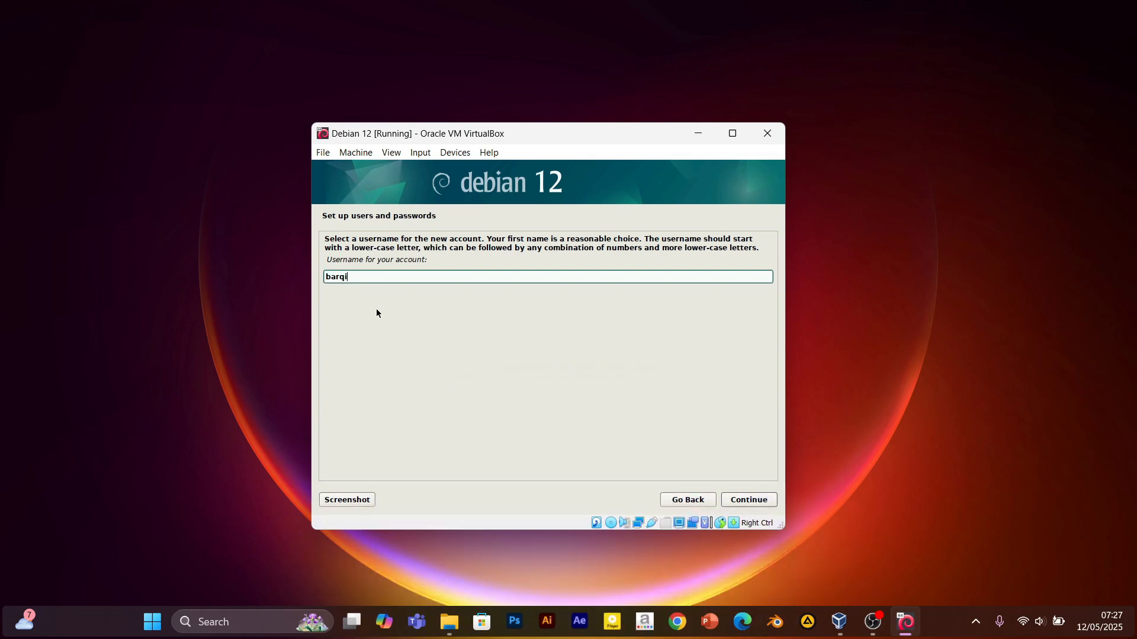
pyautogui.write('sayyid')
pyautogui.press('Return')
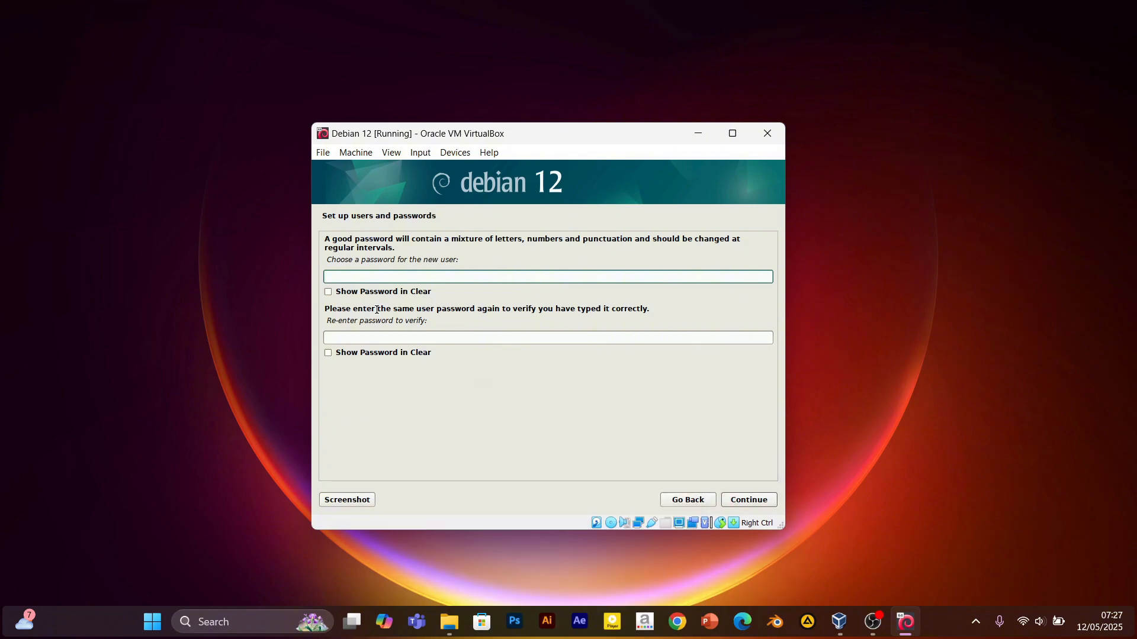
# Enter the new user's password and its confirmation, showing both fields in clear text, then continue.
pyautogui.write('••••')
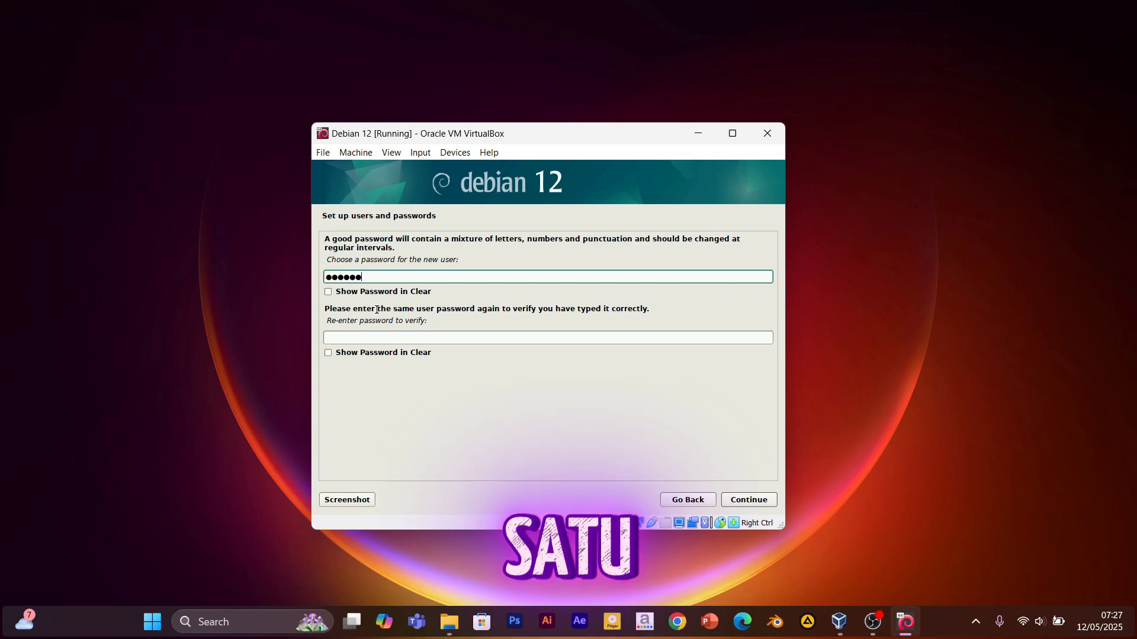
pyautogui.click(363, 338)
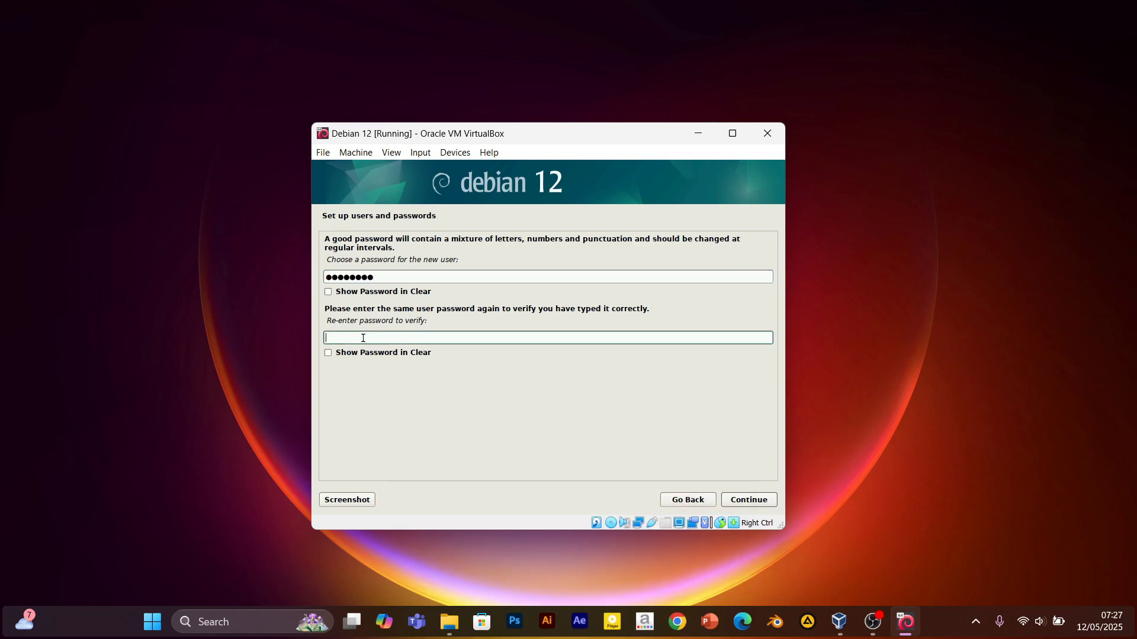
pyautogui.write('••••••••')
pyautogui.click(328, 292)
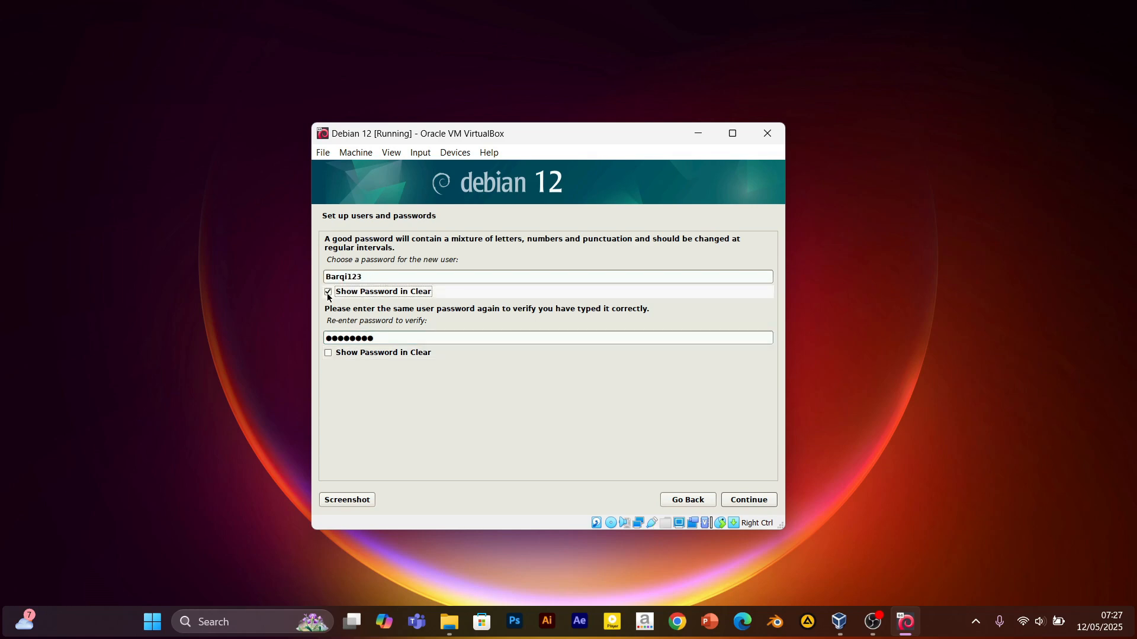
pyautogui.click(329, 353)
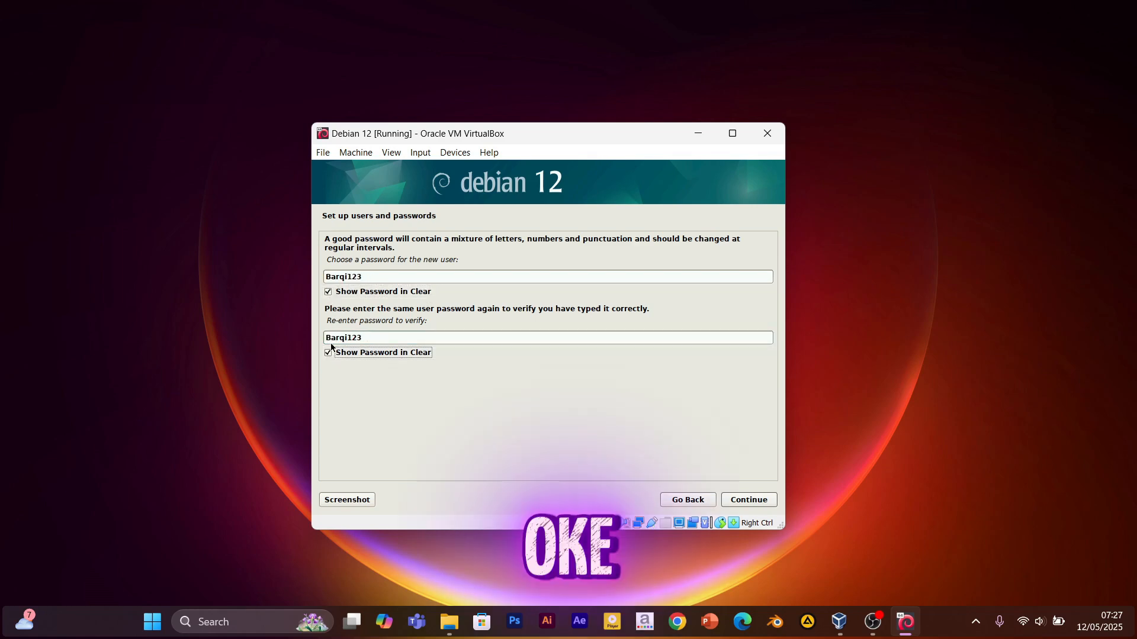
pyautogui.click(740, 499)
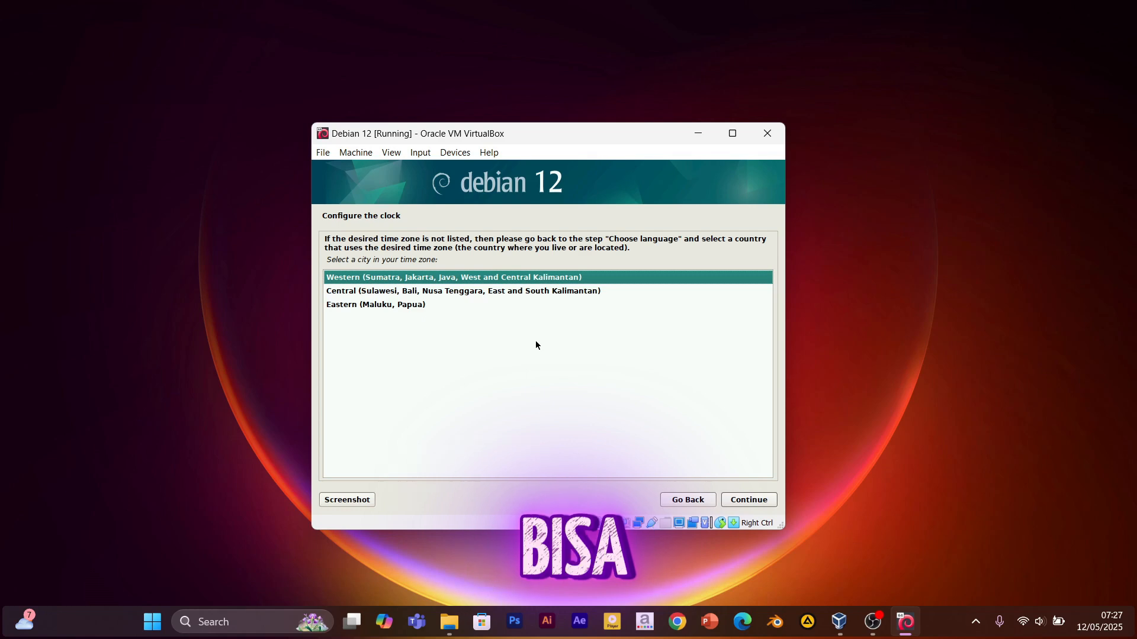
# Pick Indonesia's Western (Sumatra, Jakarta, Java) time zone from the list.
pyautogui.click(390, 295)
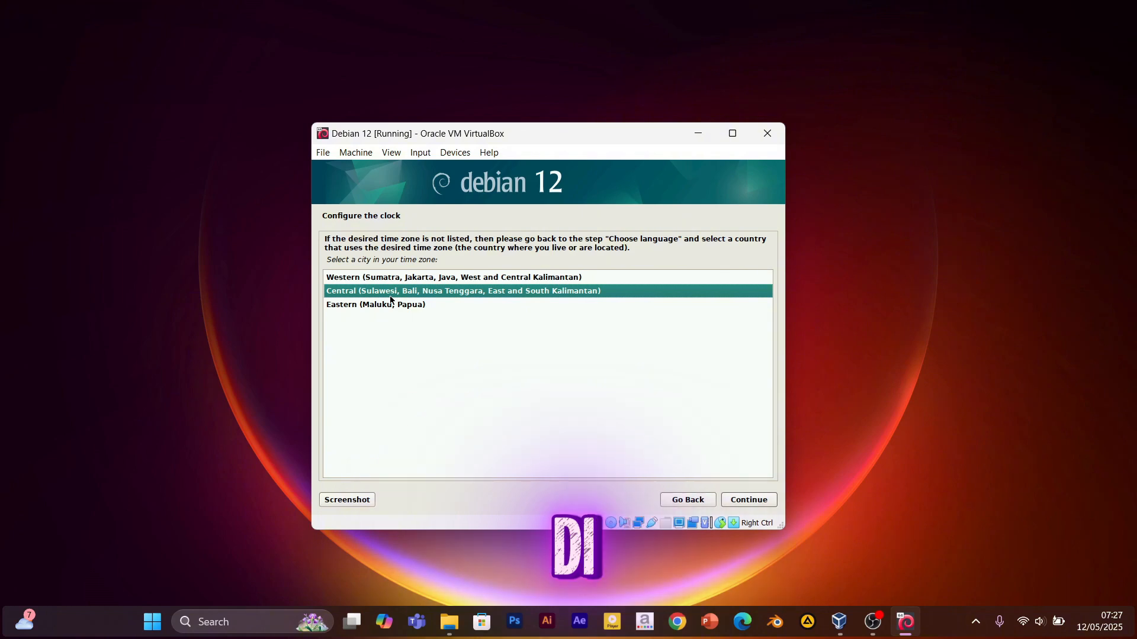
pyautogui.press('Down')
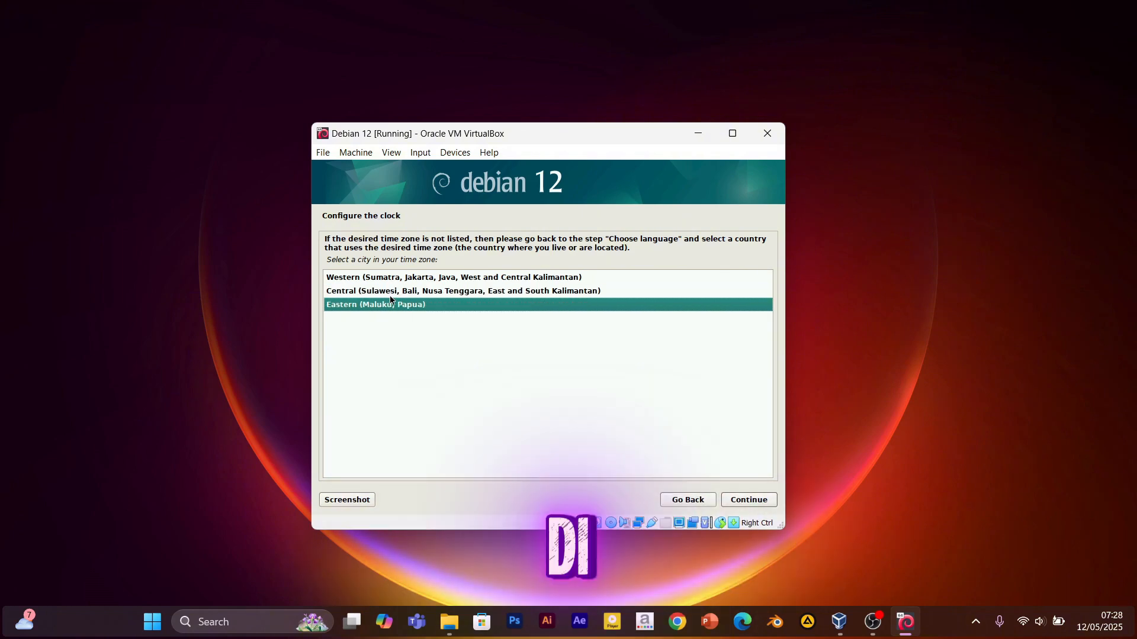
pyautogui.press('Up')
pyautogui.press('Up')
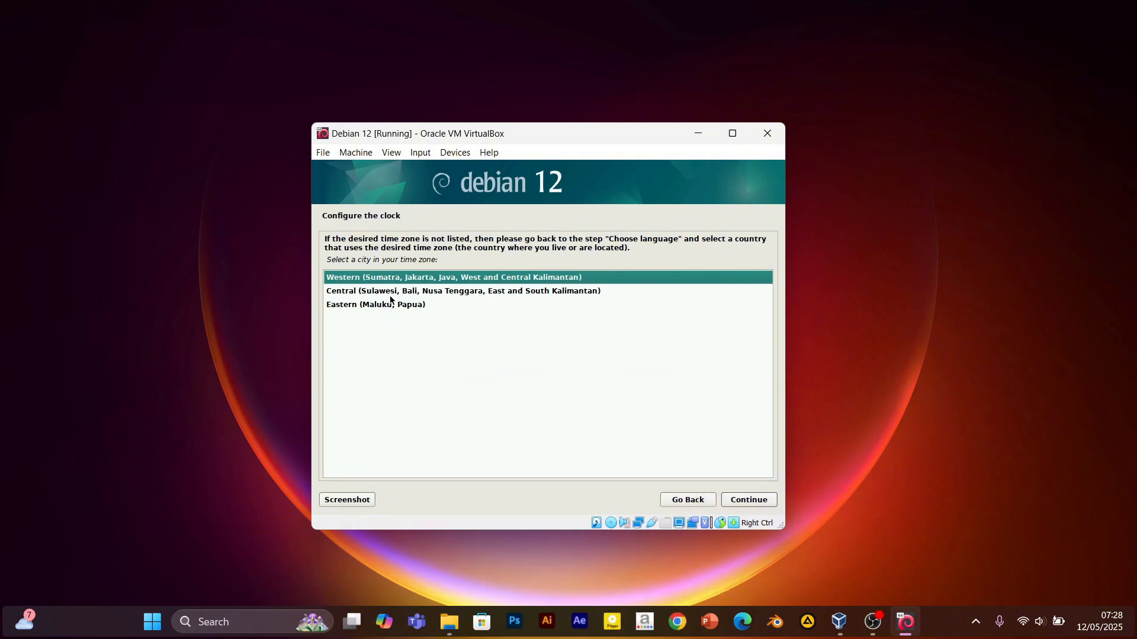
pyautogui.press('Return')
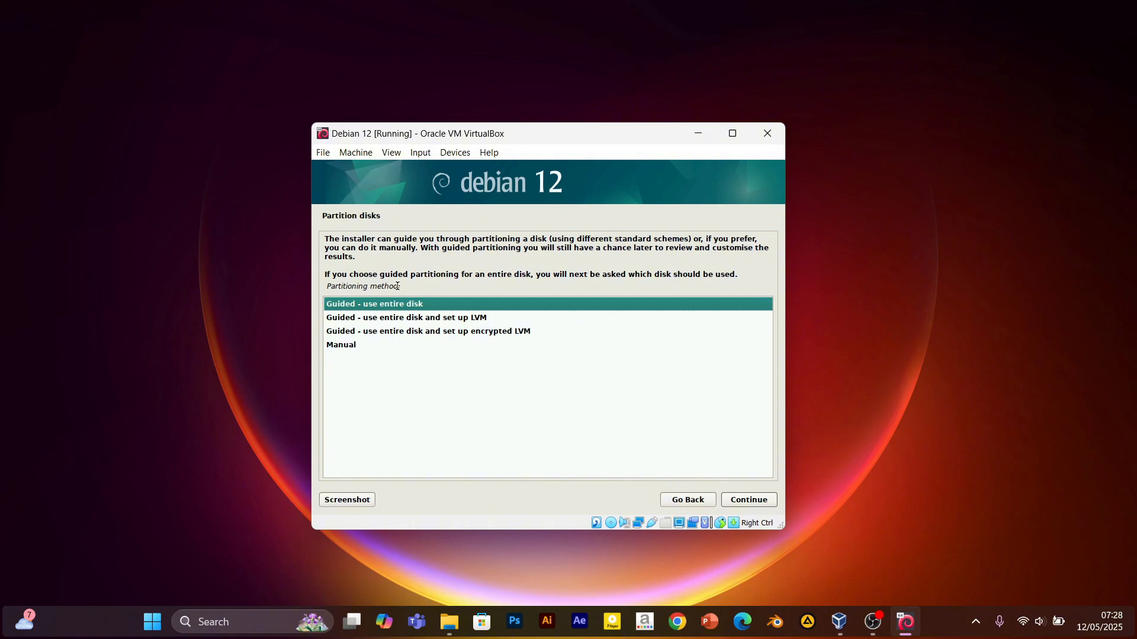
# Use guided partitioning on the whole 21.5 GB VBOX disk with all files in one partition.
pyautogui.press('Return')
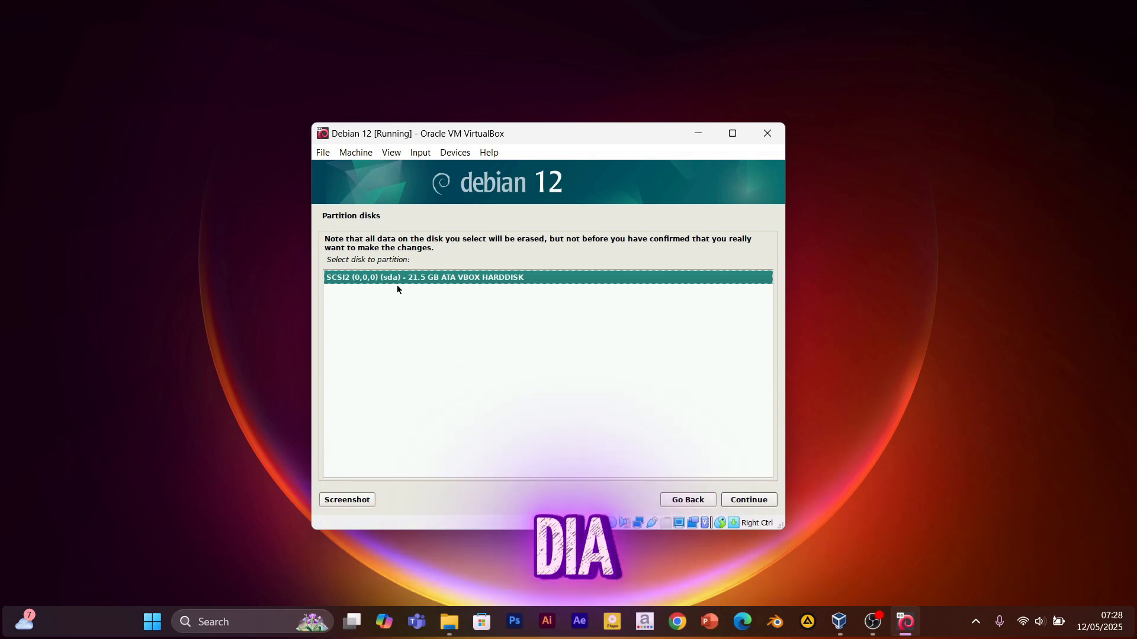
pyautogui.press('Return')
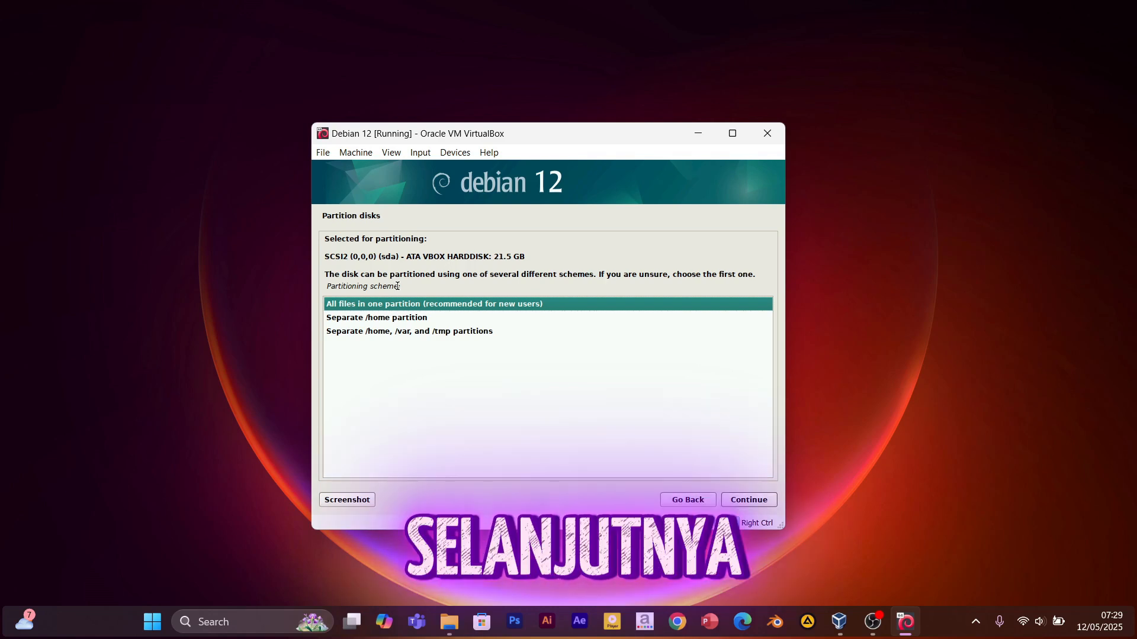
pyautogui.press('Return')
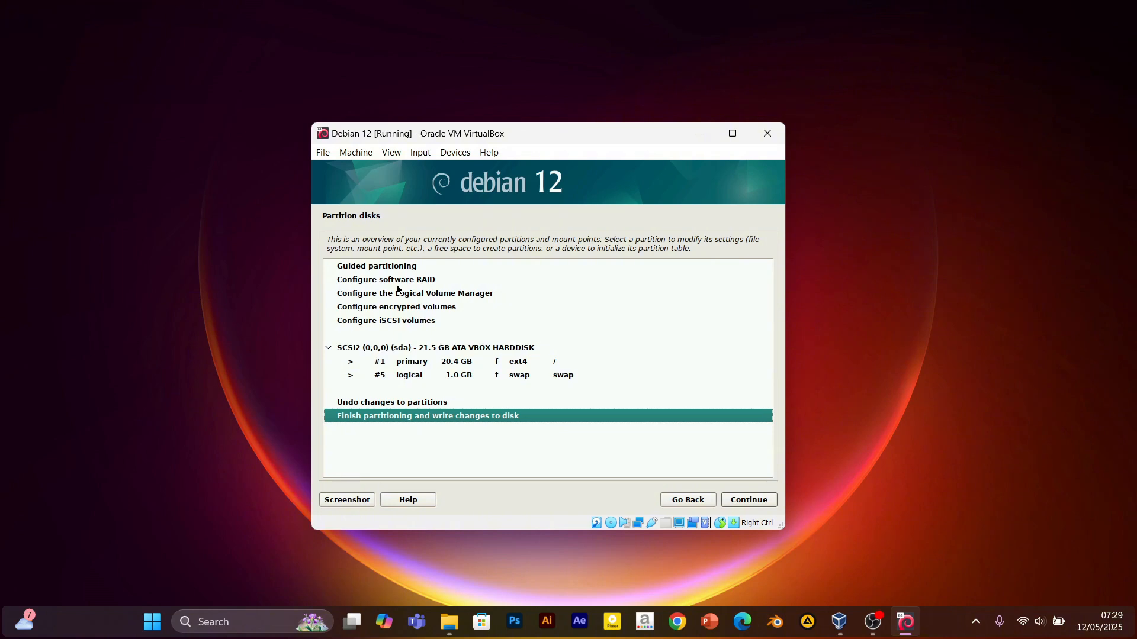
# Finish partitioning and answer Yes to writing the ext4 root and swap partitions to disk.
pyautogui.press('Return')
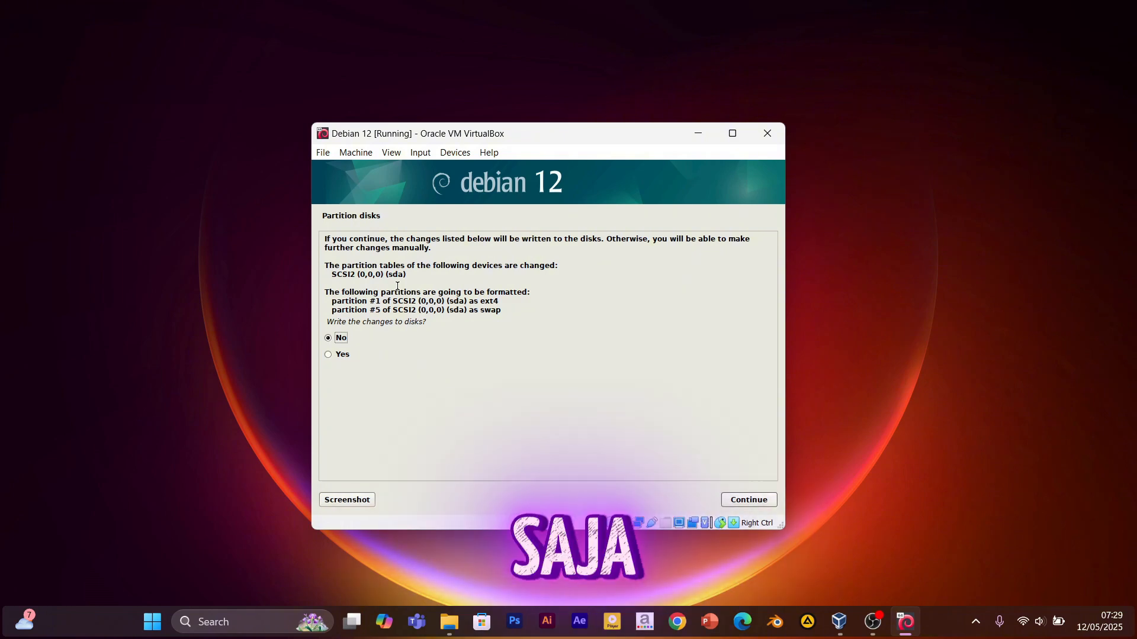
pyautogui.press('Down')
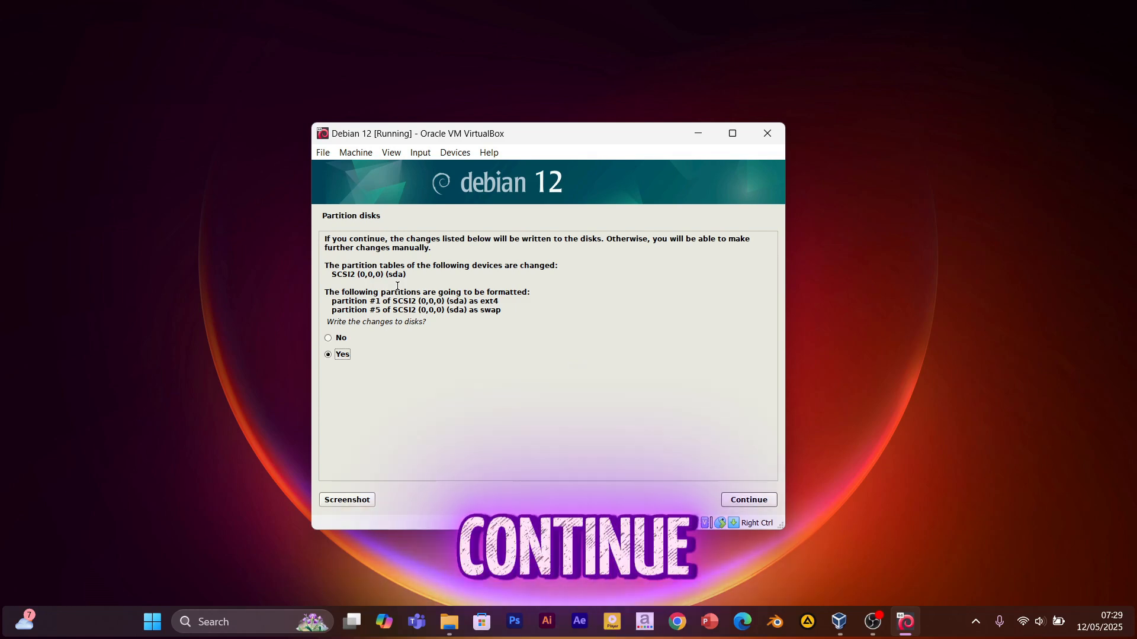
pyautogui.press('Return')
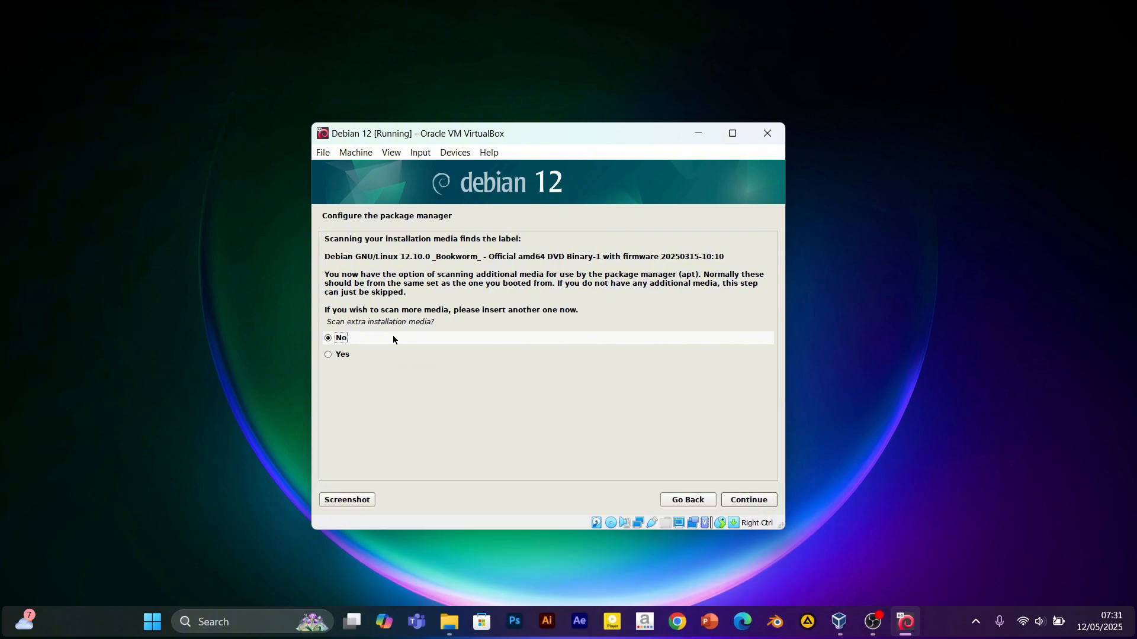
# Answer No to scanning extra installation media and to using a network mirror.
pyautogui.press('Return')
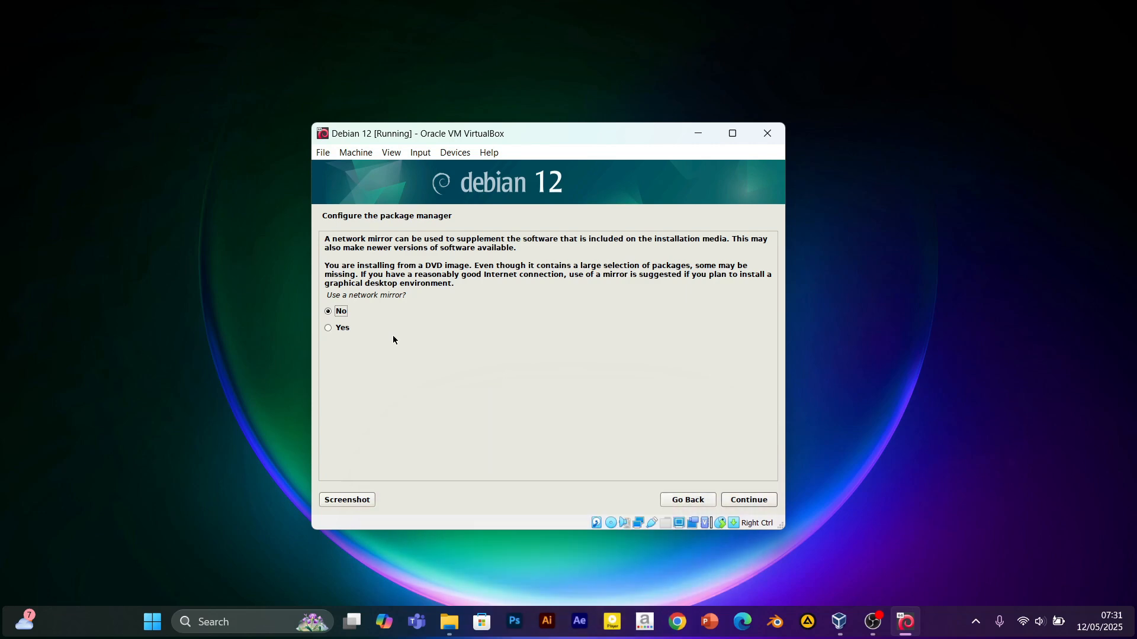
pyautogui.press('Return')
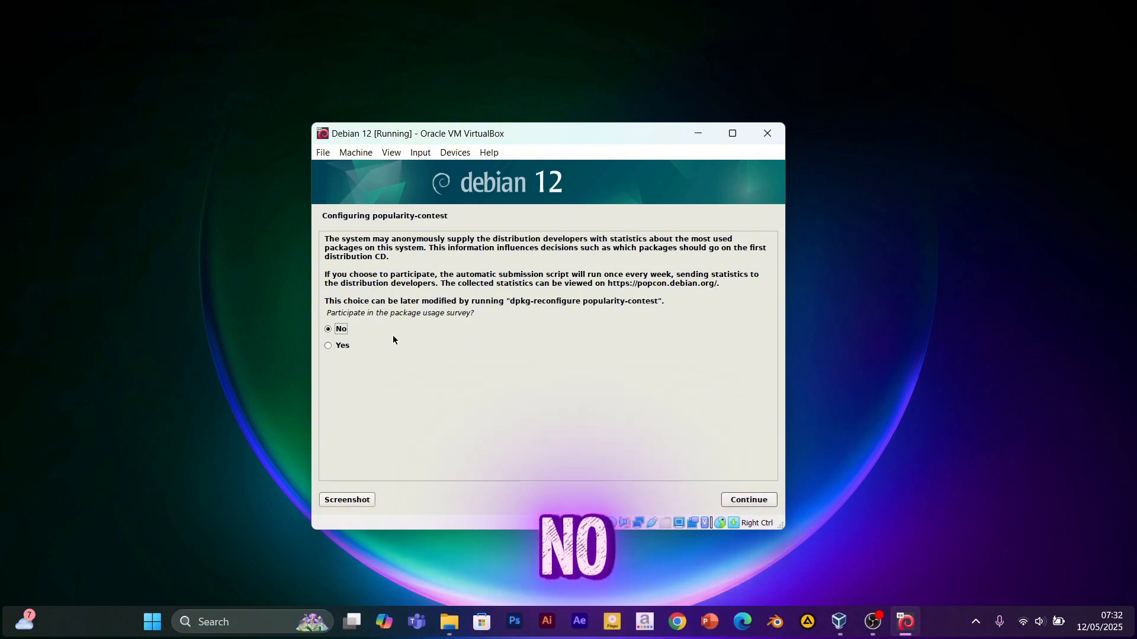
# Leave the popularity-contest survey answer at No and continue.
pyautogui.press('Down')
pyautogui.press('Up')
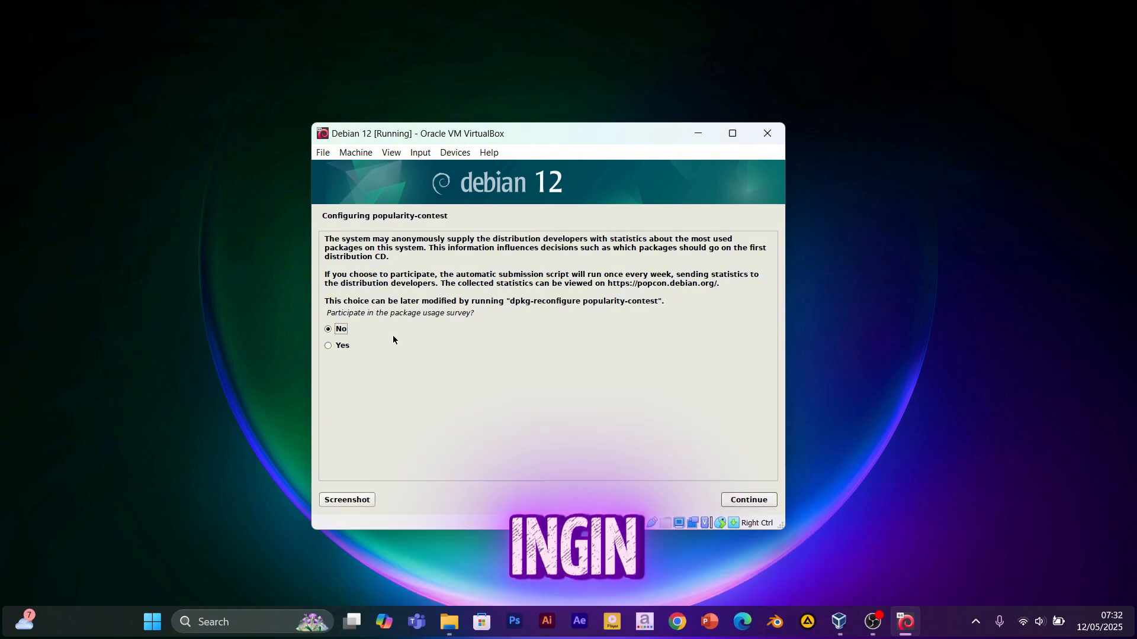
pyautogui.press('Down')
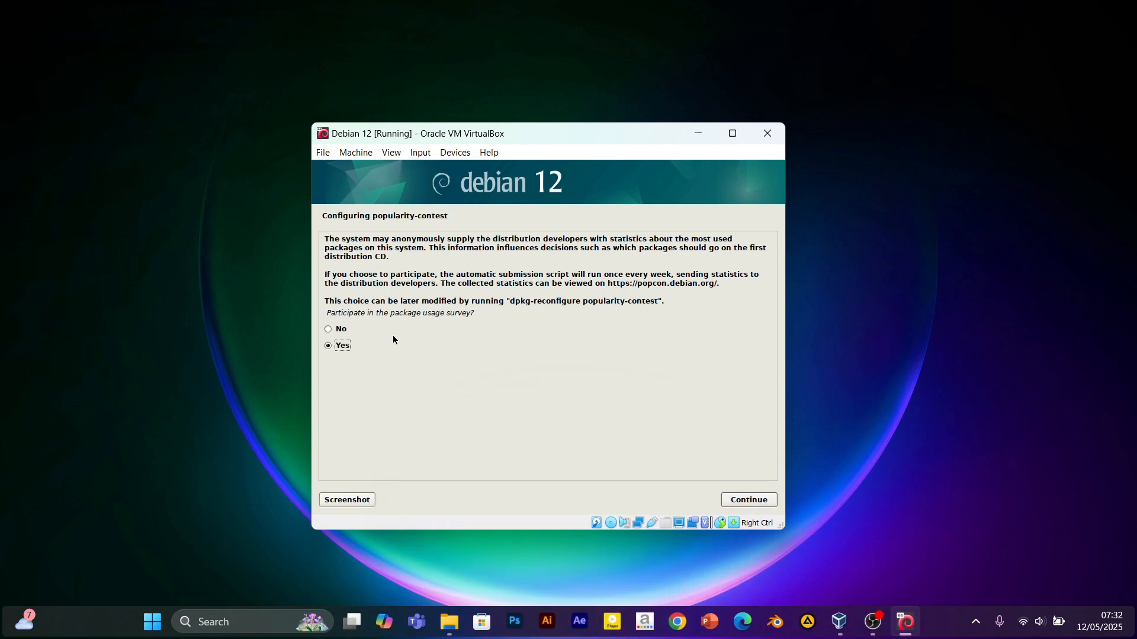
pyautogui.press('Up')
pyautogui.press('Return')
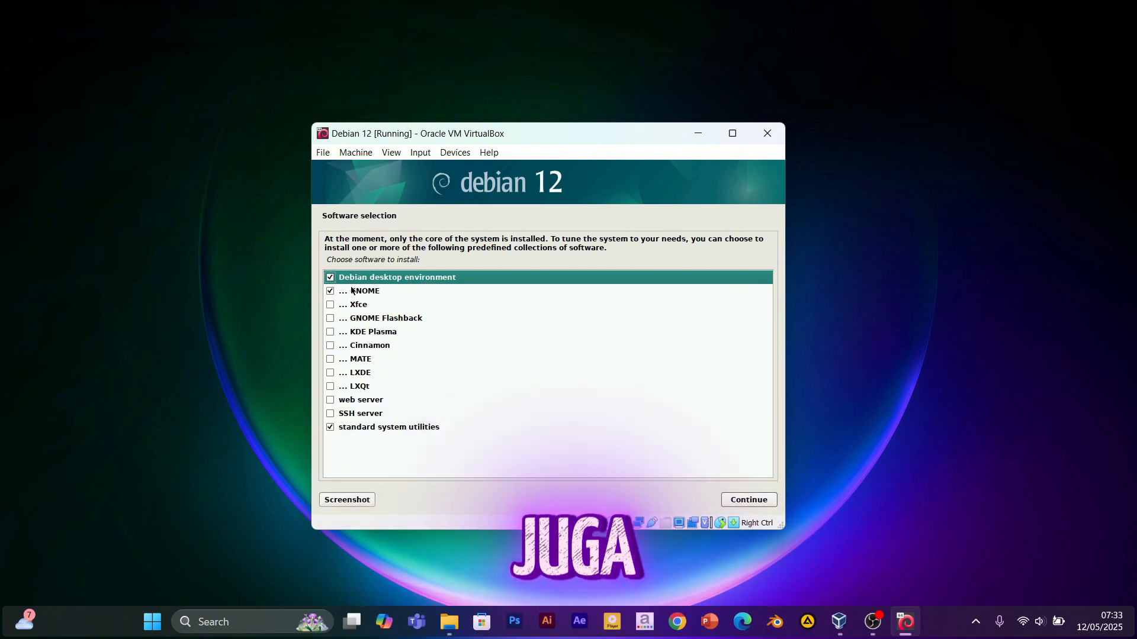
# Install the ticked Debian desktop environment, GNOME and standard system utilities.
pyautogui.click(351, 291)
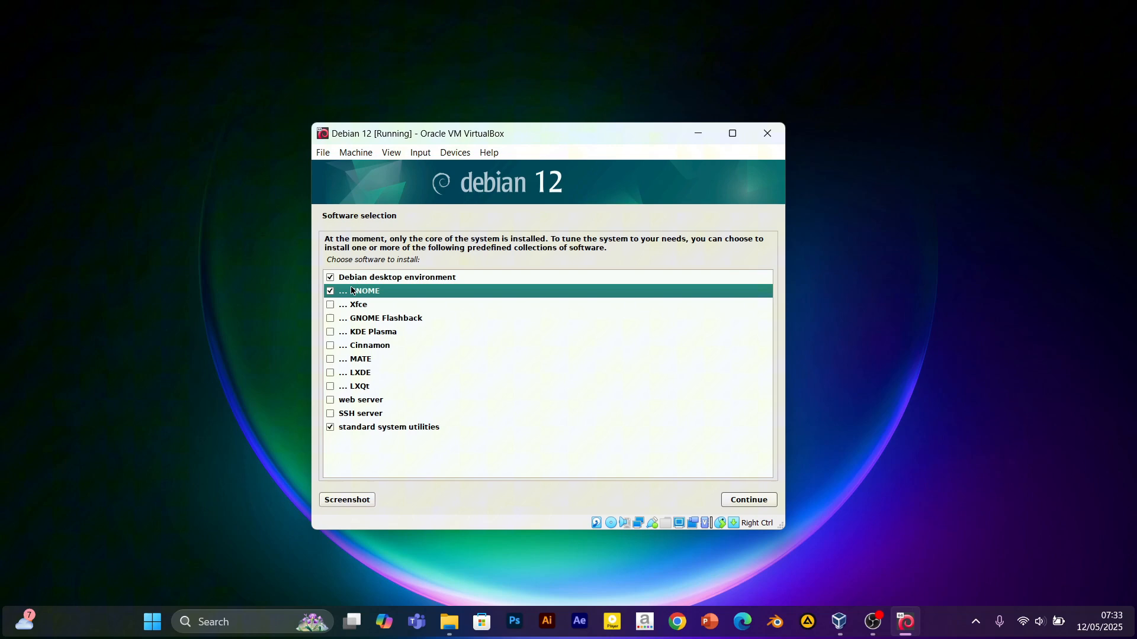
pyautogui.click(355, 428)
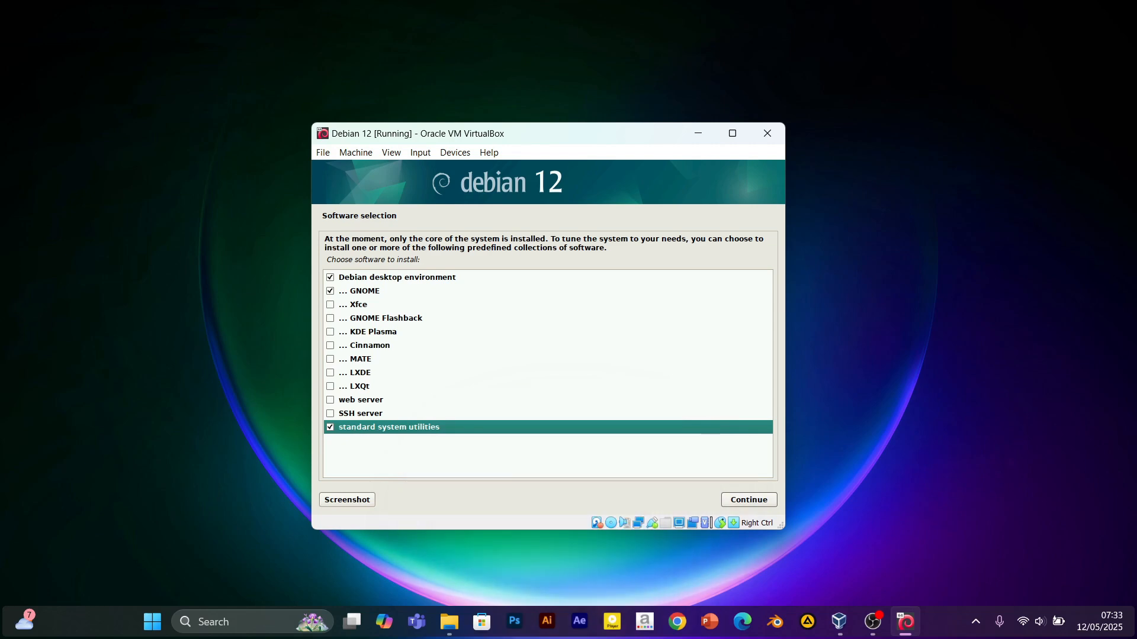
pyautogui.click(762, 504)
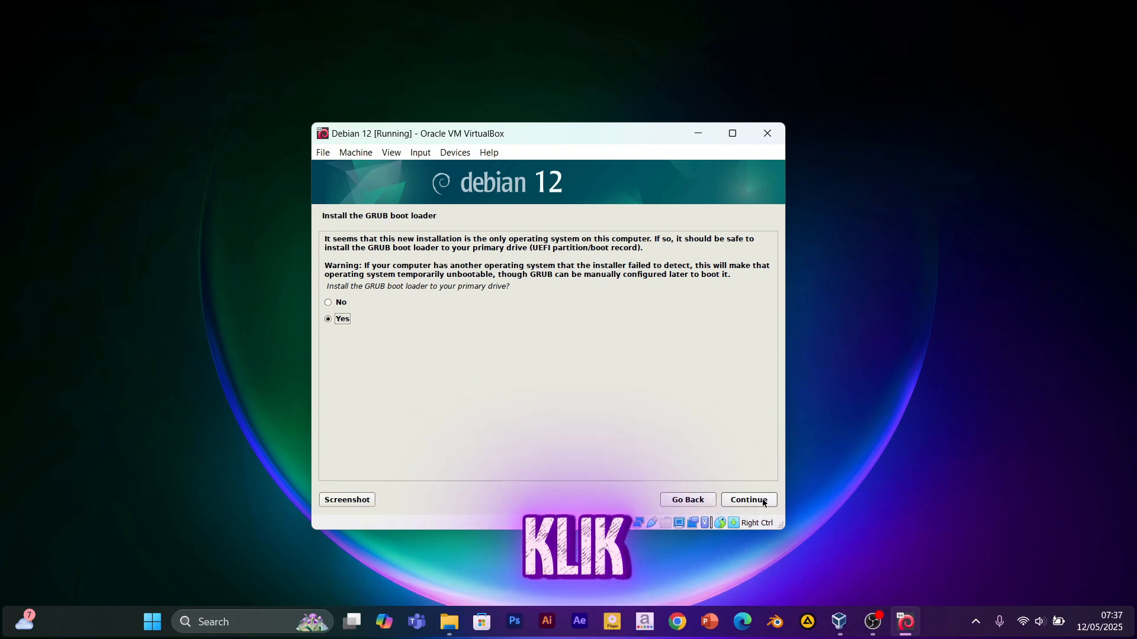
# Agree to install GRUB and choose /dev/sda as the boot loader device.
pyautogui.click(764, 501)
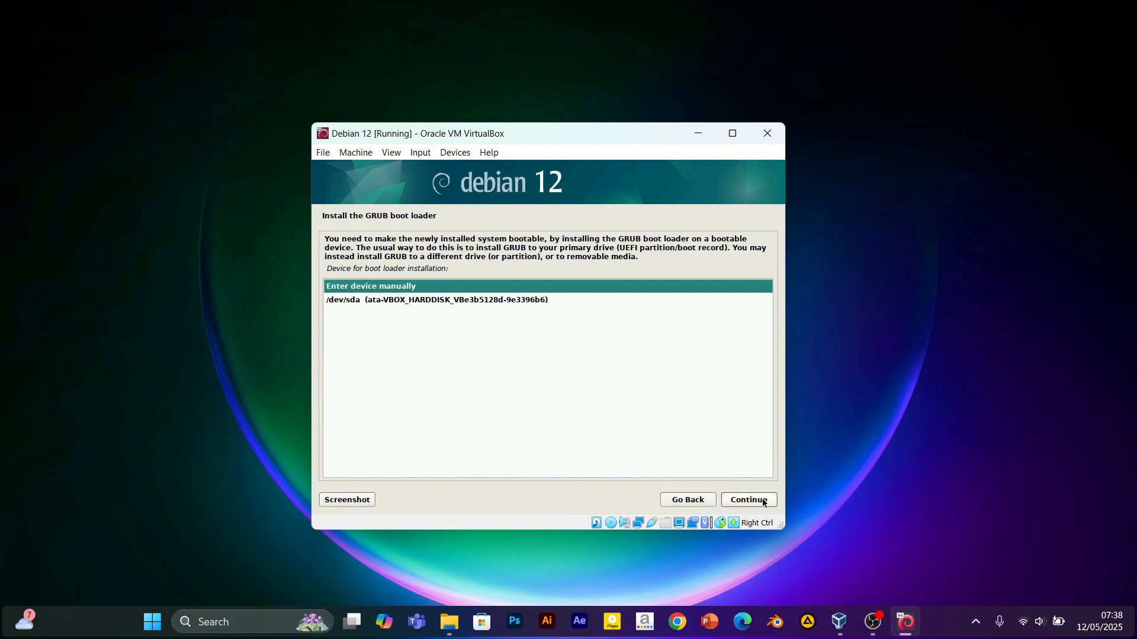
pyautogui.press('Down')
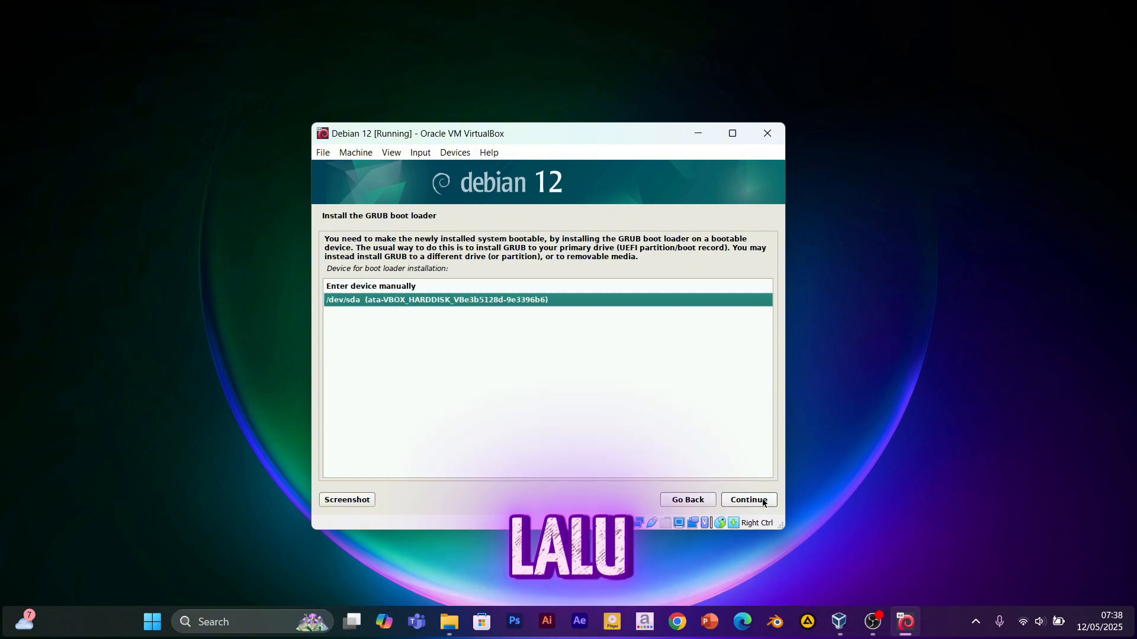
pyautogui.press('Return')
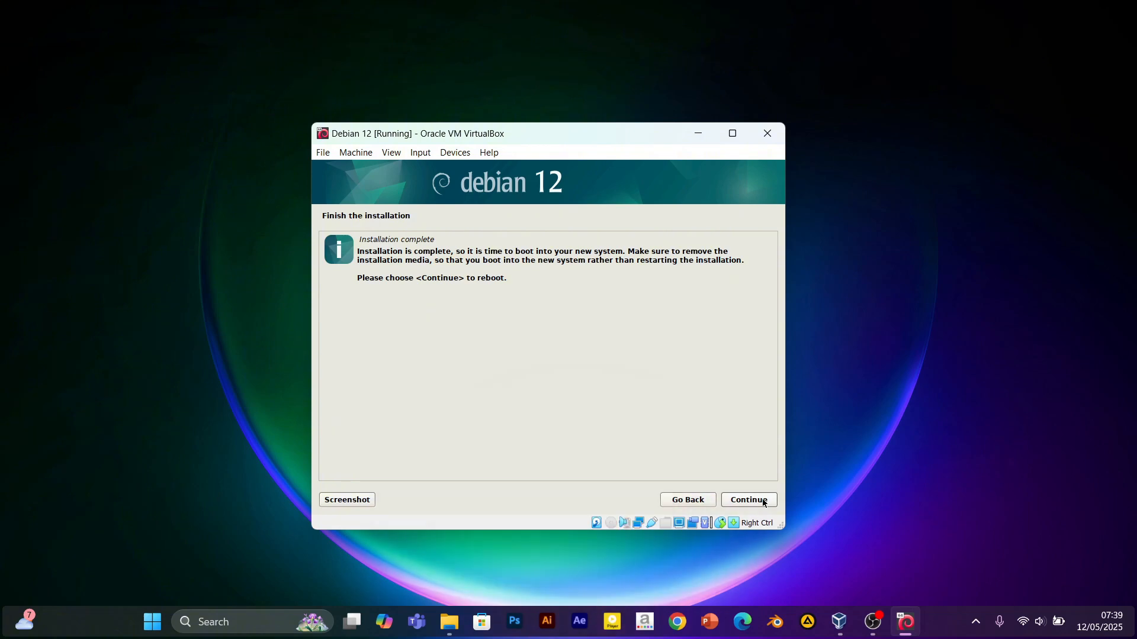
# Reboot into the installed Debian system, move the VM window up and dismiss the mouse-integration bar.
pyautogui.click(763, 503)
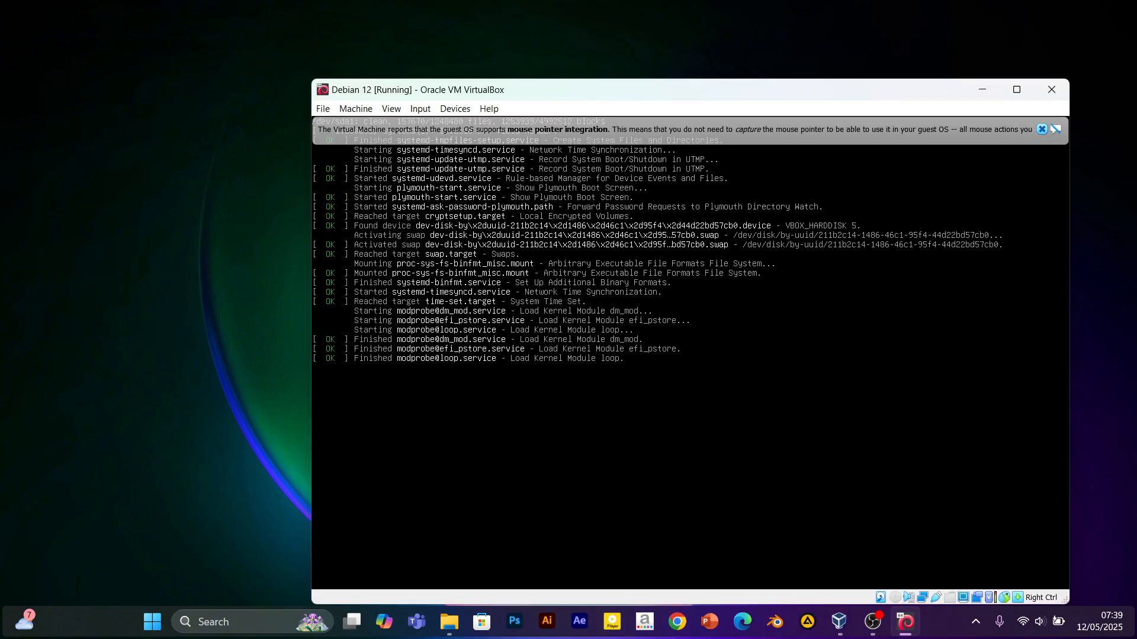
pyautogui.moveTo(723, 93); pyautogui.dragTo(643, 60)
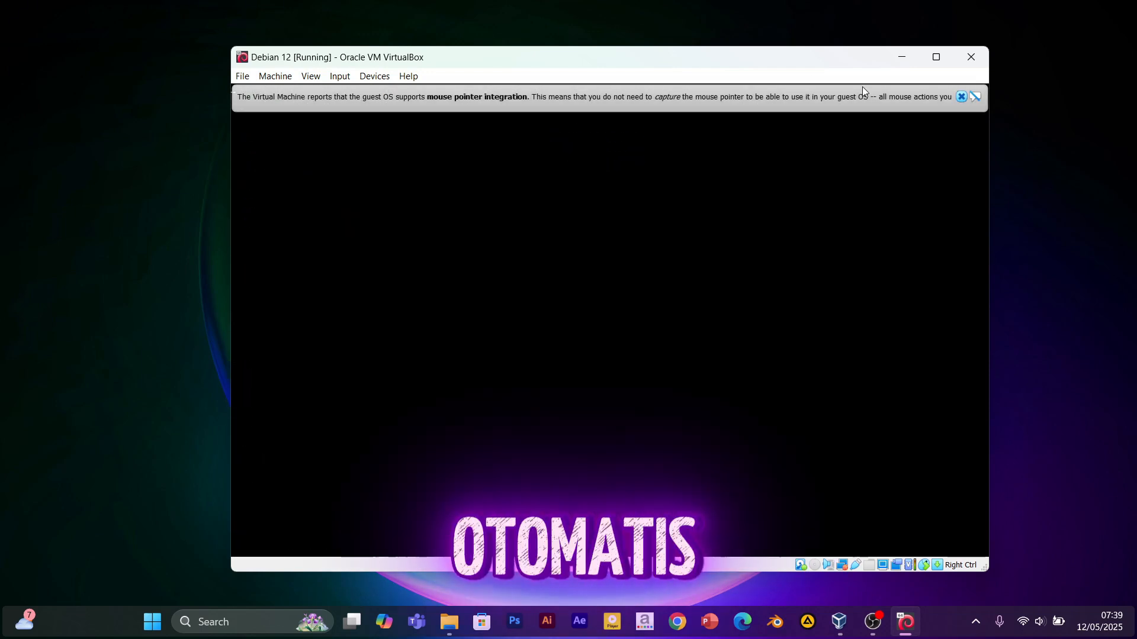
pyautogui.click(961, 97)
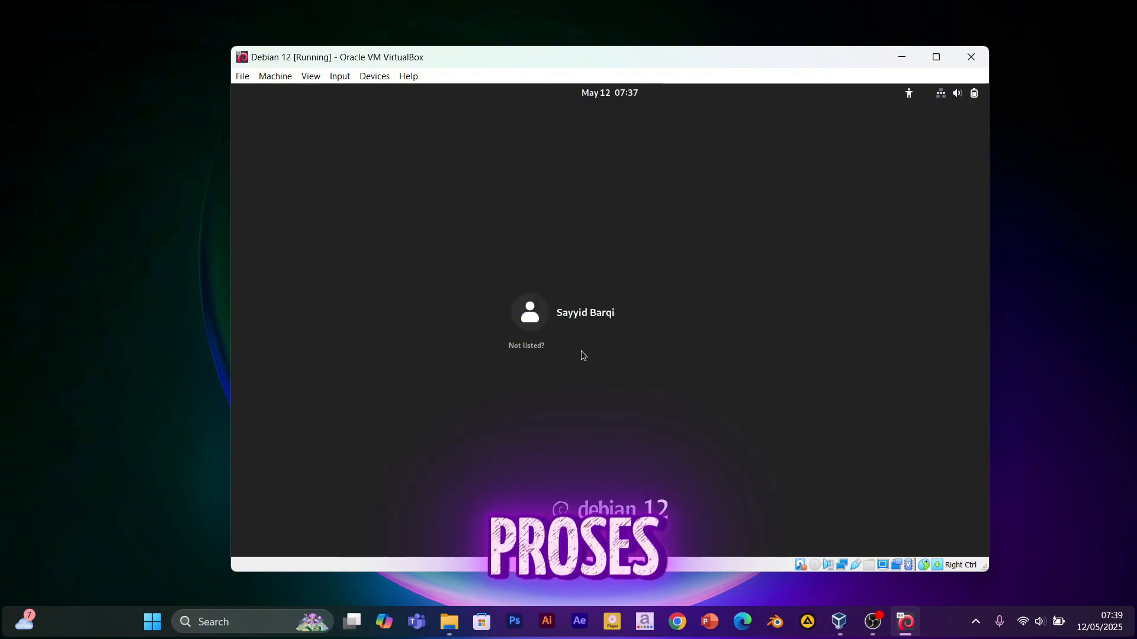
# Log in as the created user by entering the account password at the GNOME login screen.
pyautogui.click(574, 314)
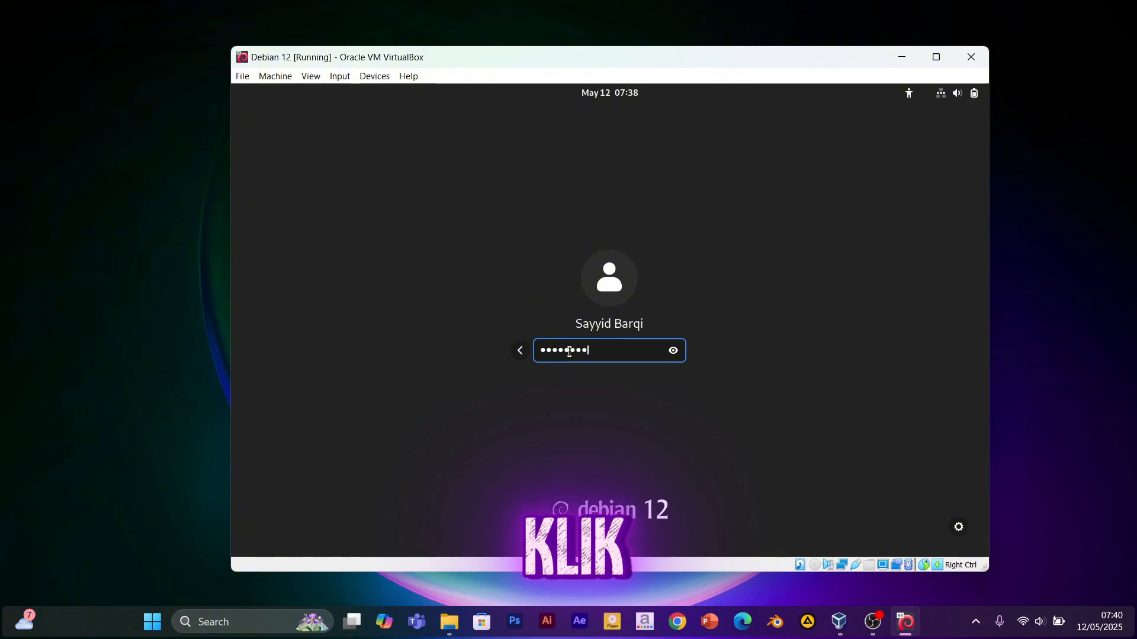
pyautogui.press('Return')
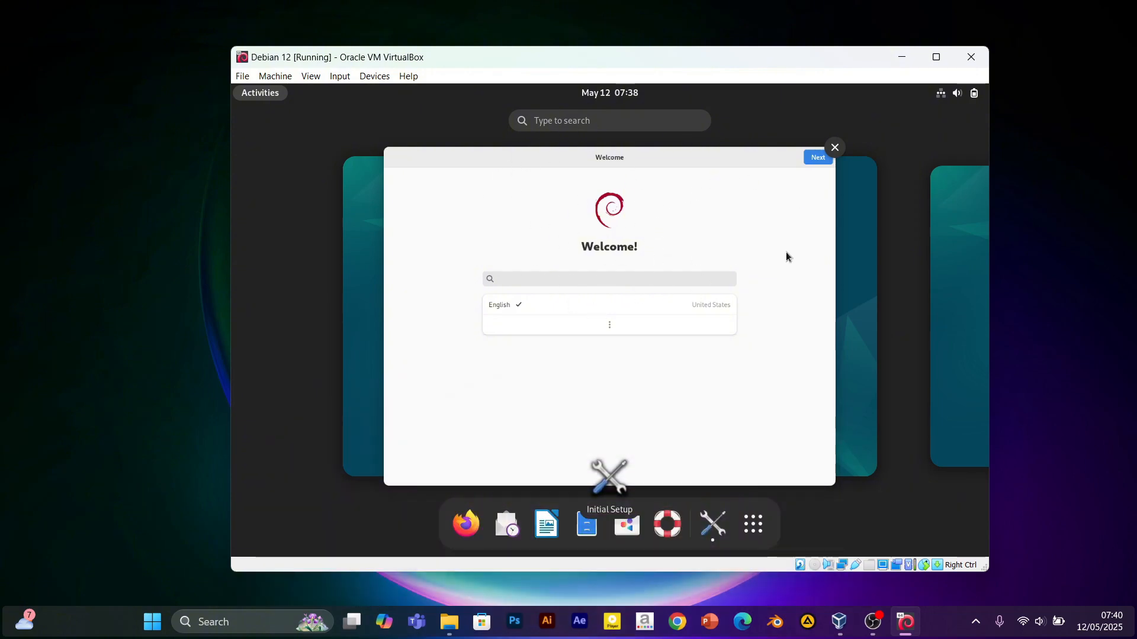
# Complete Initial Setup with English, English (US) typing and Location Services left on.
pyautogui.click(820, 161)
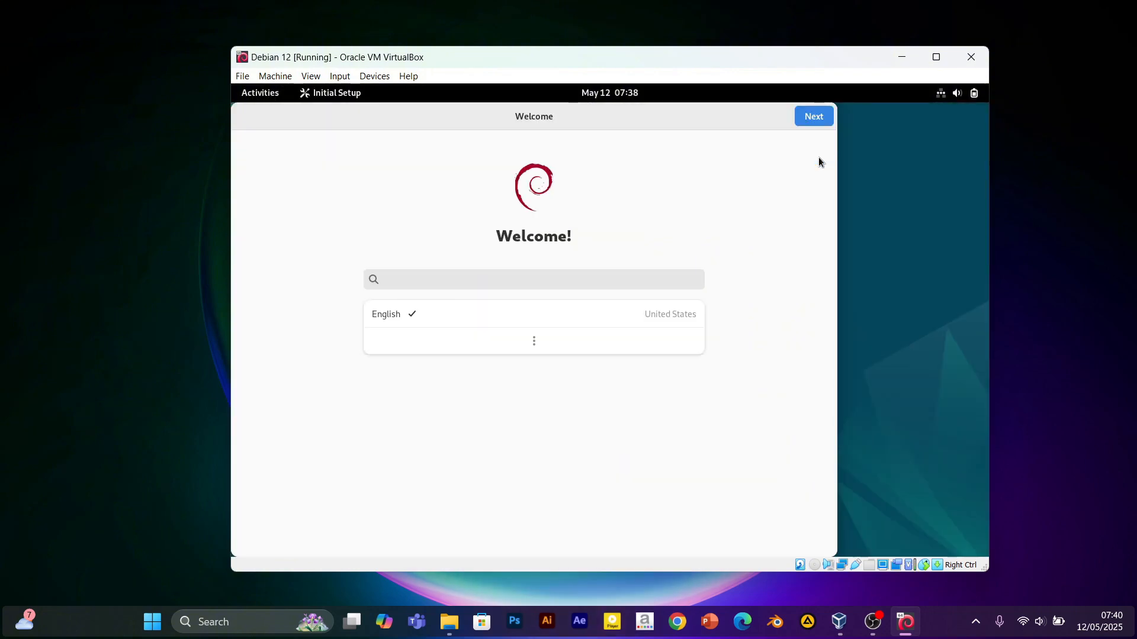
pyautogui.click(814, 117)
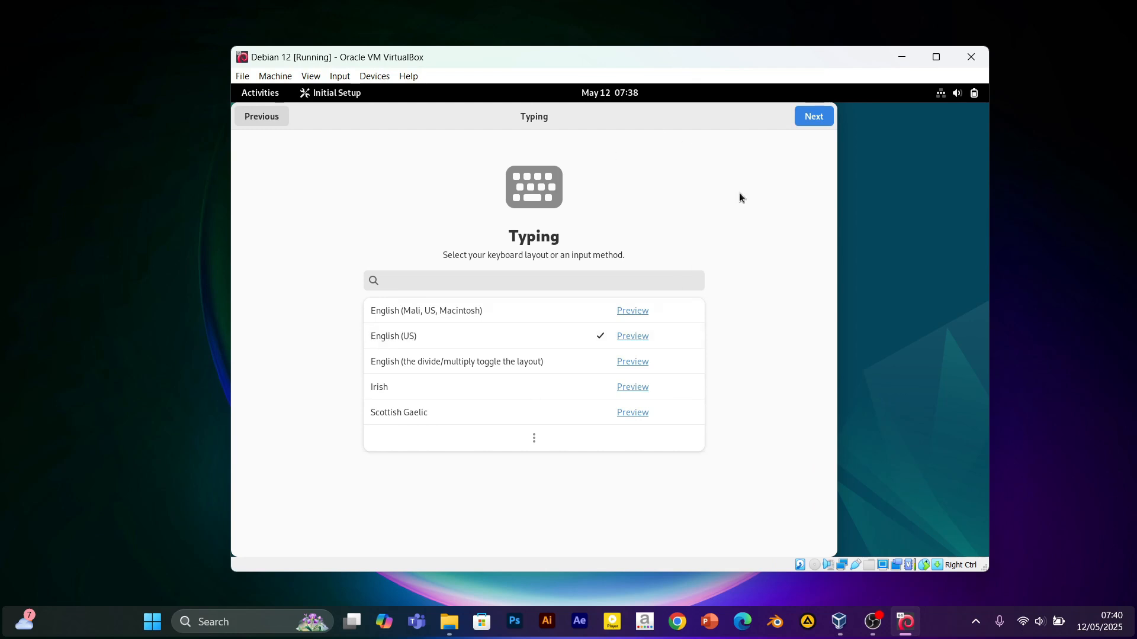
pyautogui.click(821, 119)
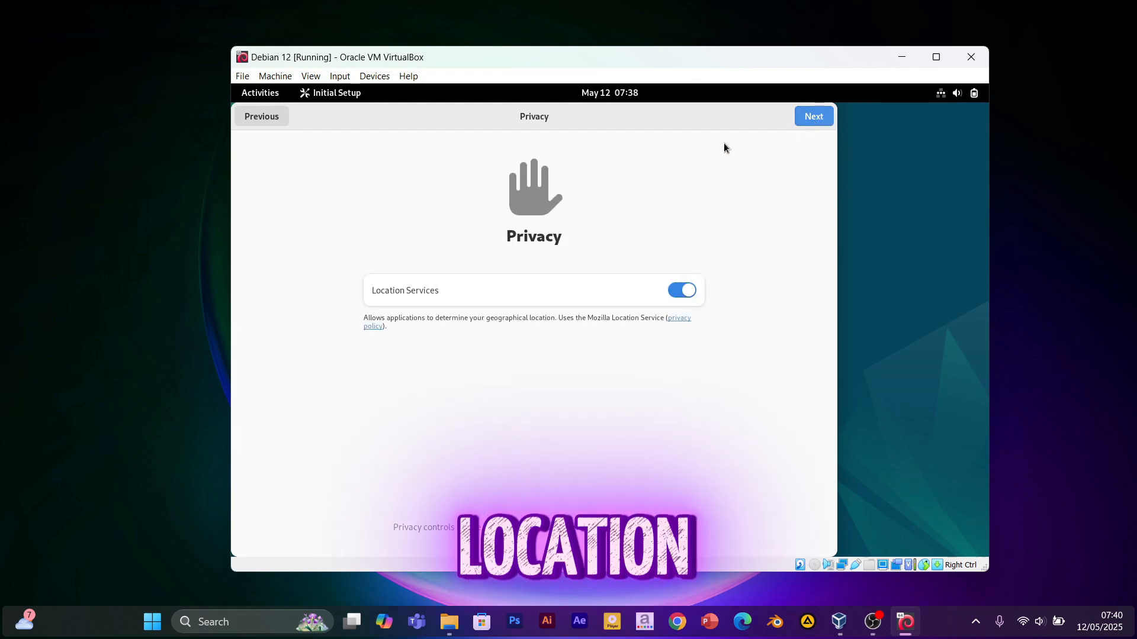
pyautogui.click(684, 293)
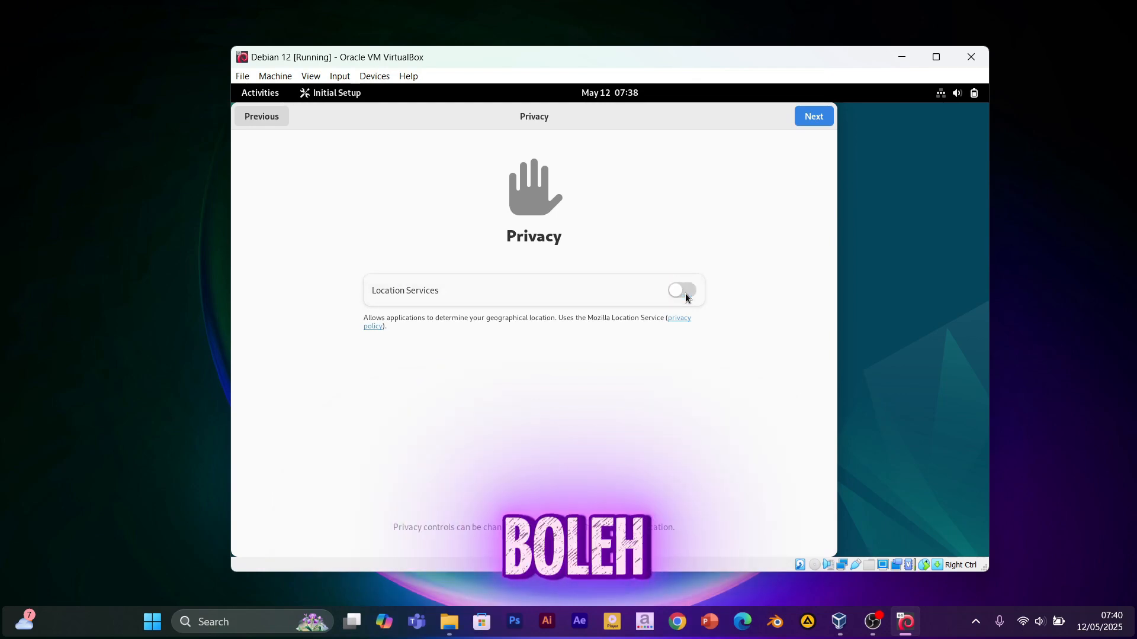
pyautogui.click(682, 292)
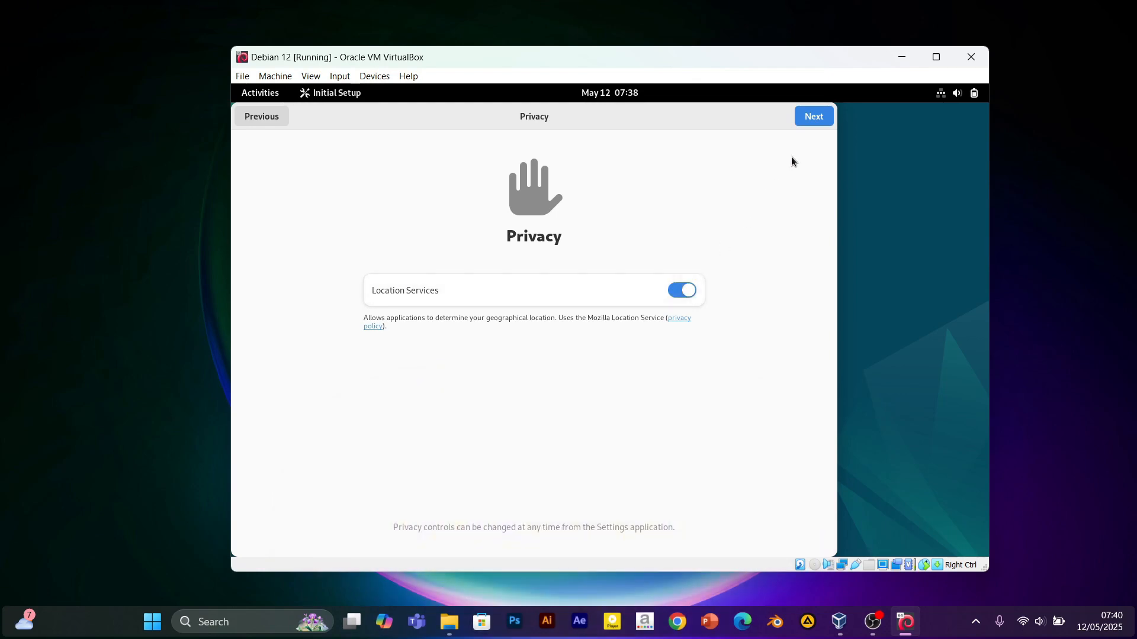
pyautogui.click(815, 118)
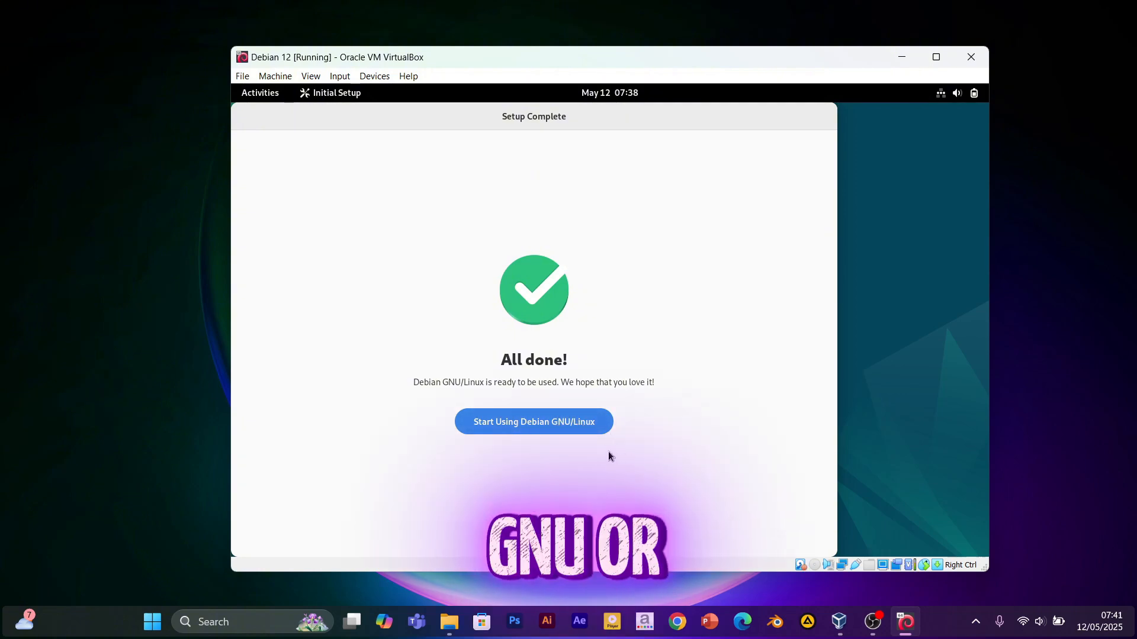
pyautogui.click(571, 420)
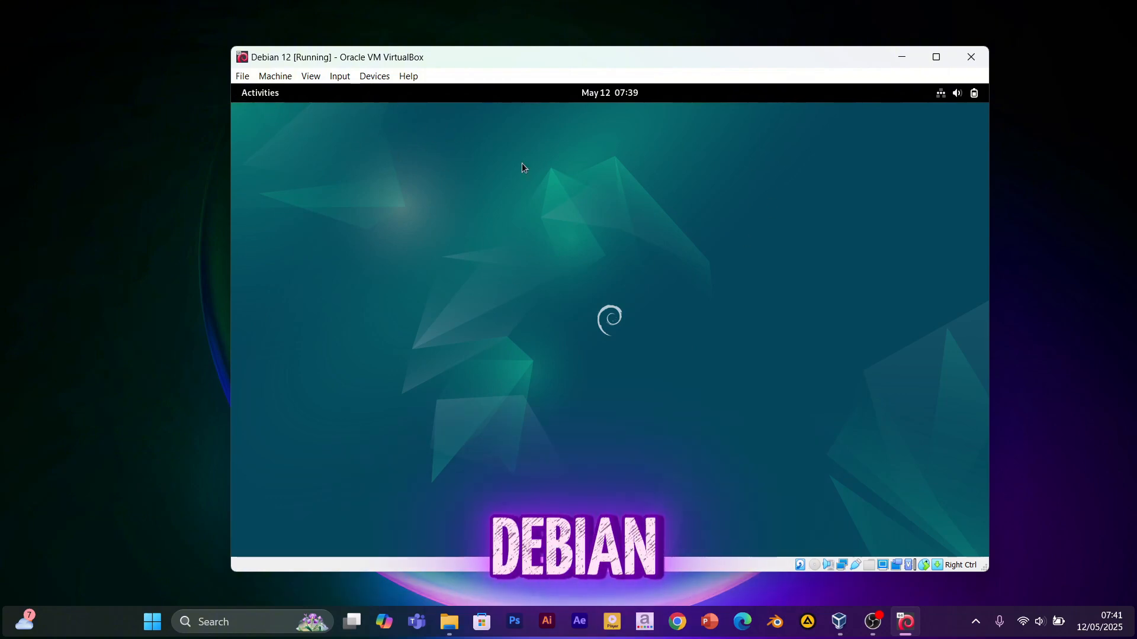
# Launch the Files manager from the Activities app grid, opening the Home folder.
pyautogui.click(263, 95)
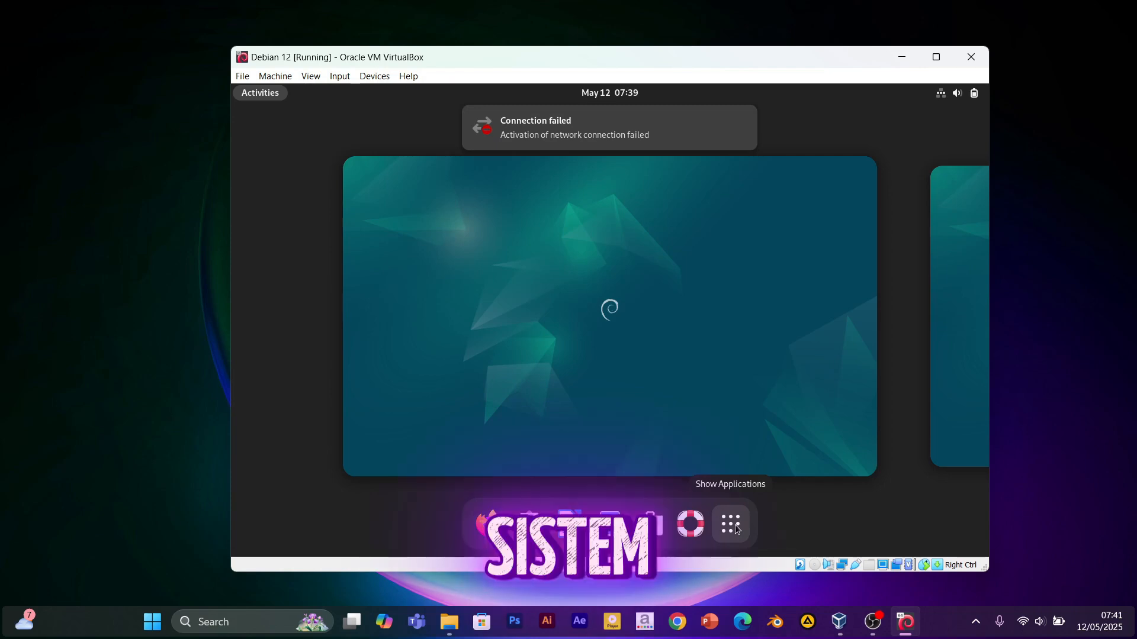
pyautogui.click(738, 528)
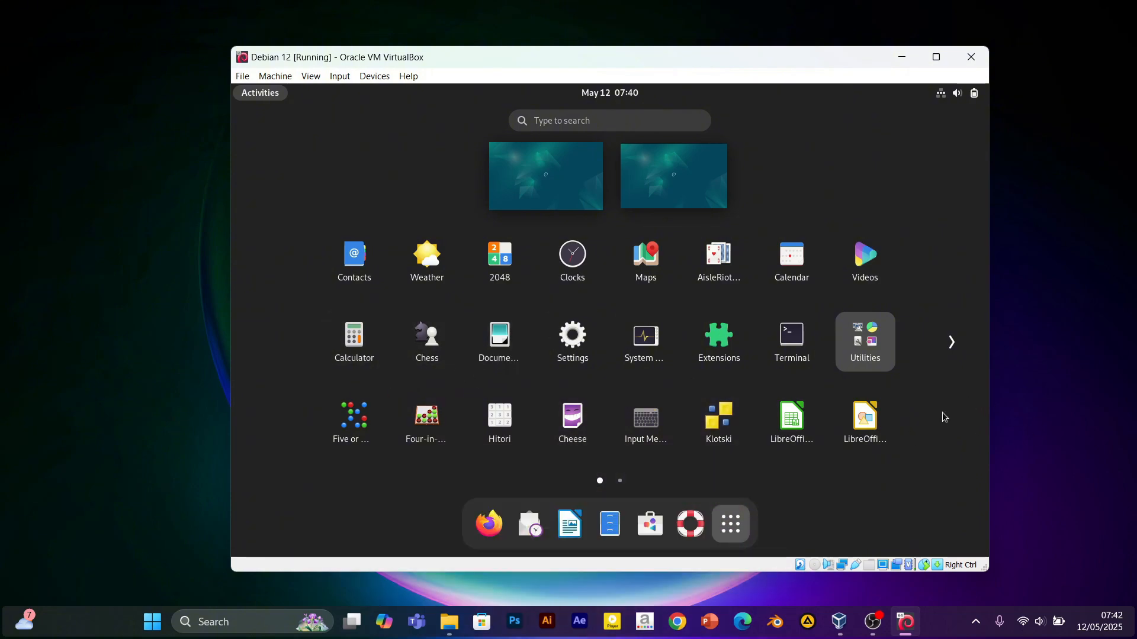
pyautogui.click(953, 351)
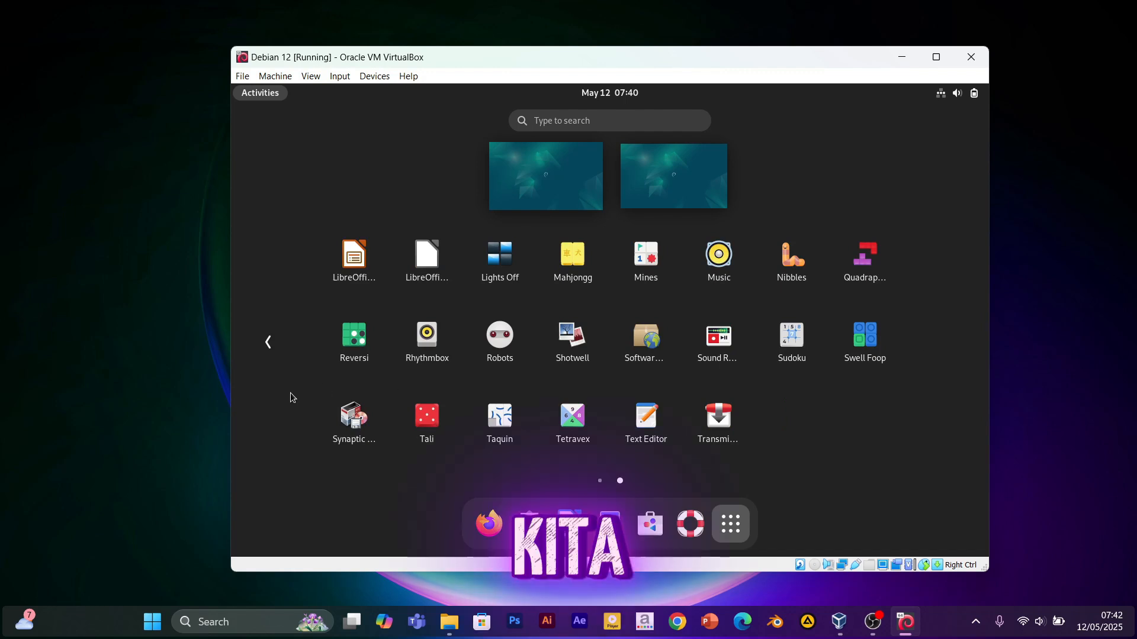
pyautogui.click(269, 341)
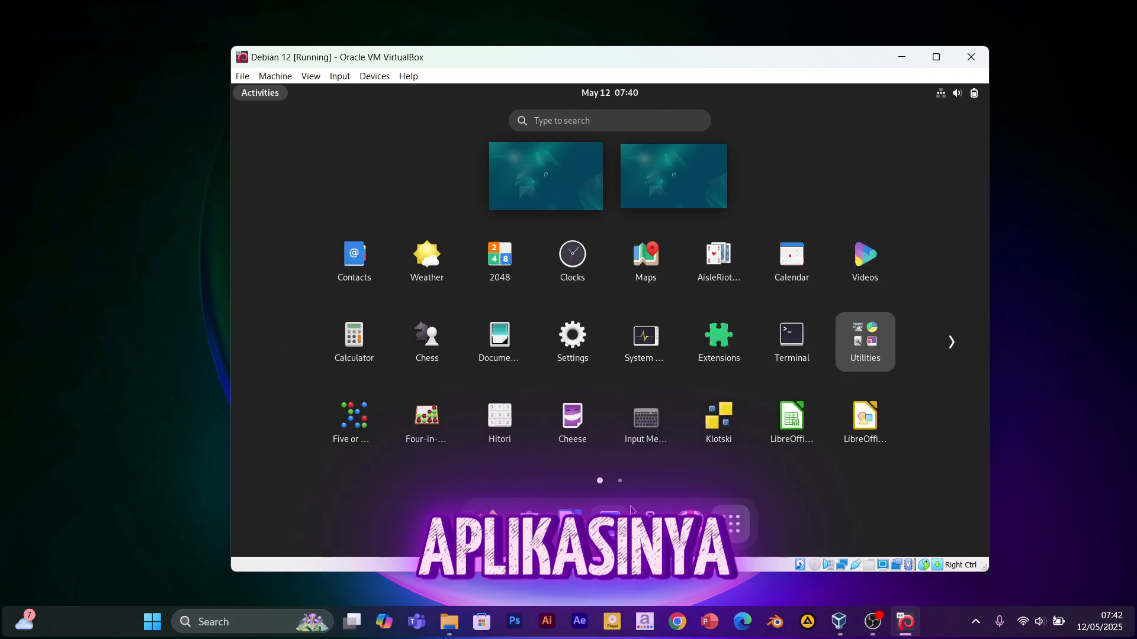
pyautogui.click(611, 522)
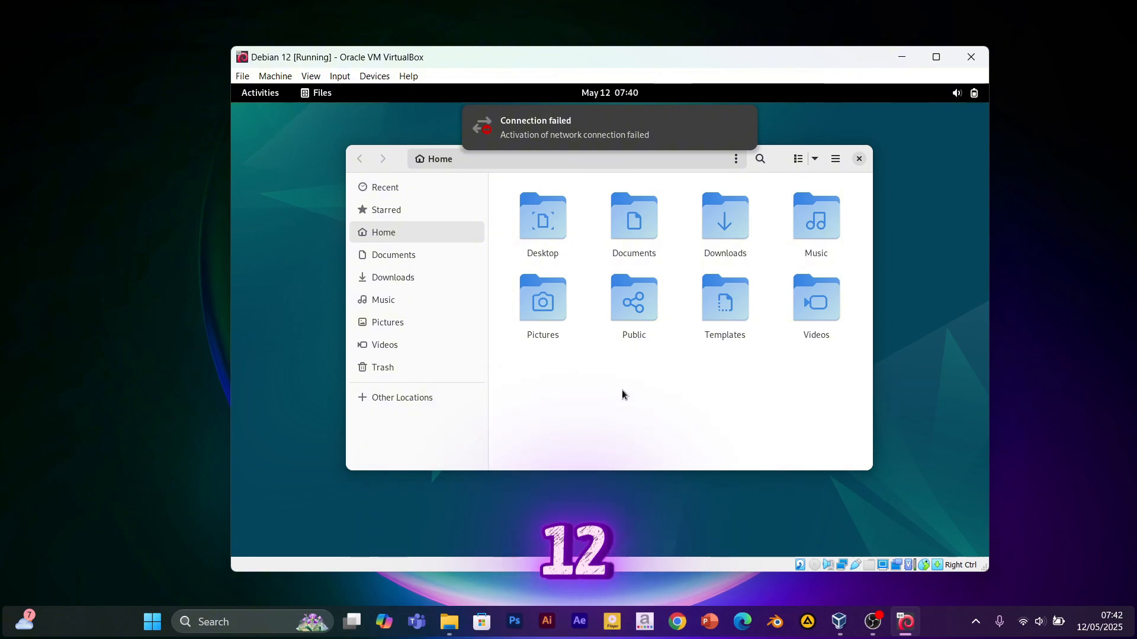
# Browse the Documents, Downloads and Music folders in the Files sidebar.
pyautogui.click(418, 259)
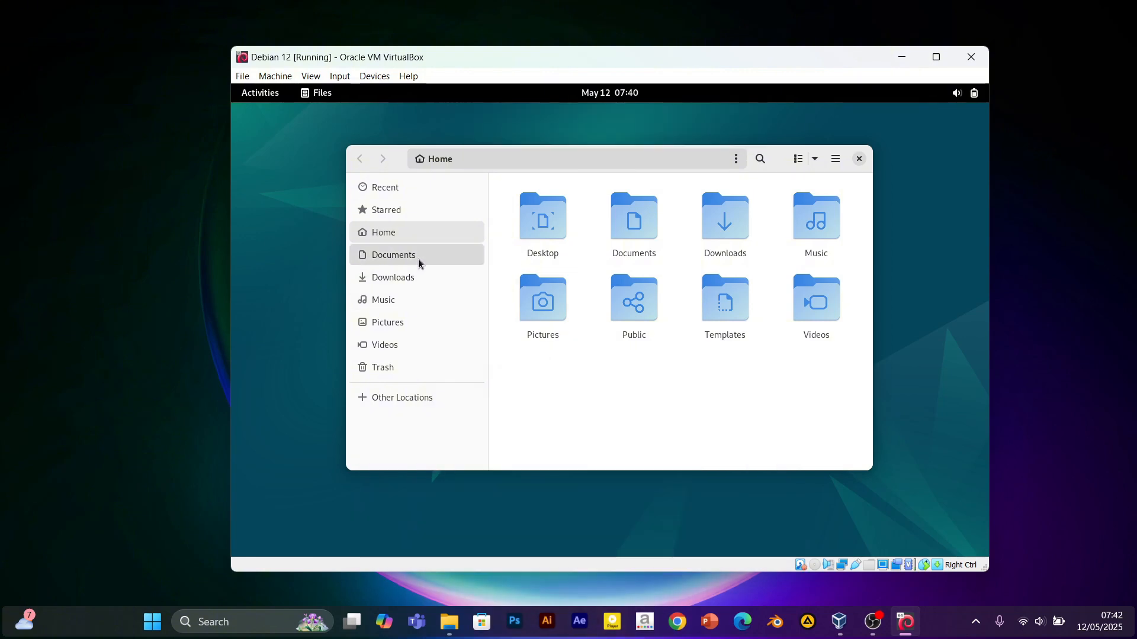
pyautogui.click(420, 277)
pyautogui.click(428, 302)
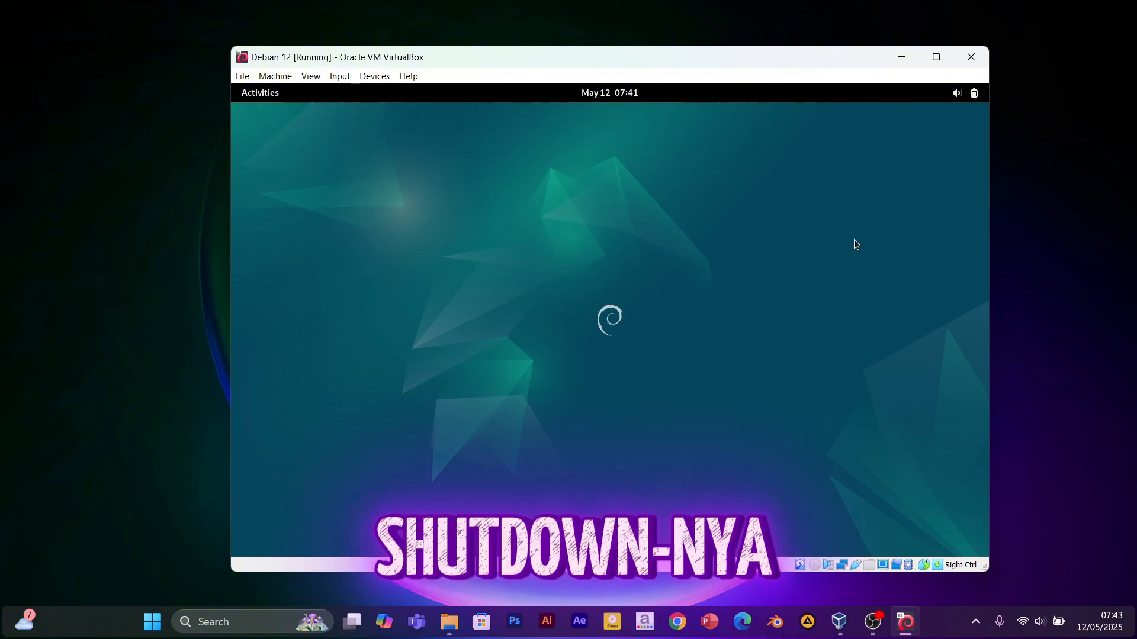
# Choose Power Off from the quick settings power menu, bringing up the 60-second countdown.
pyautogui.click(974, 93)
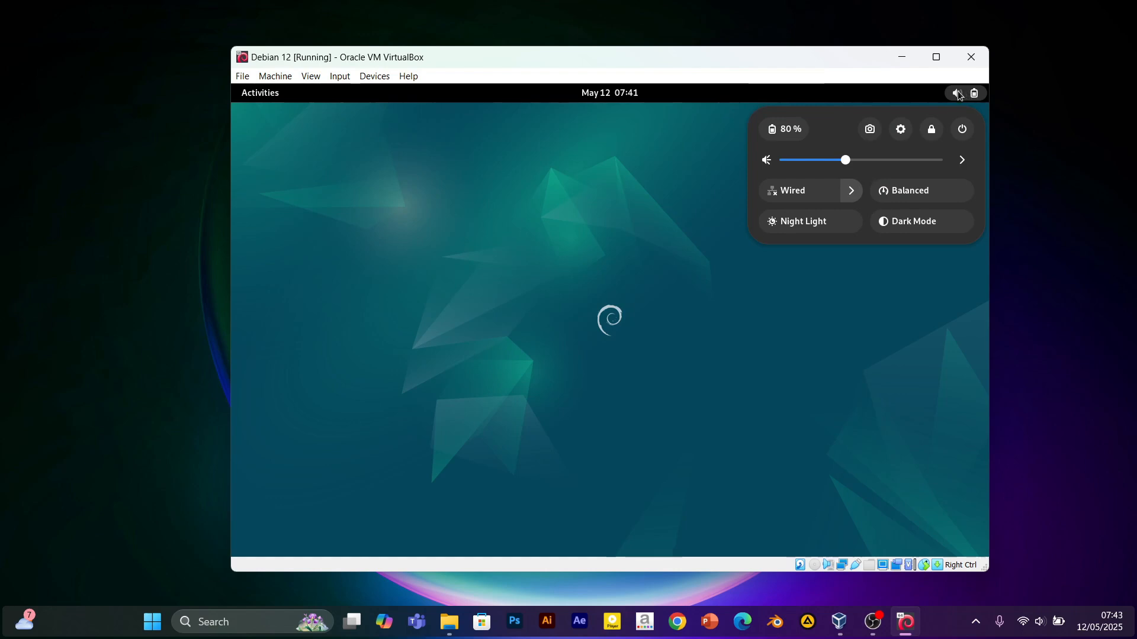
pyautogui.click(962, 130)
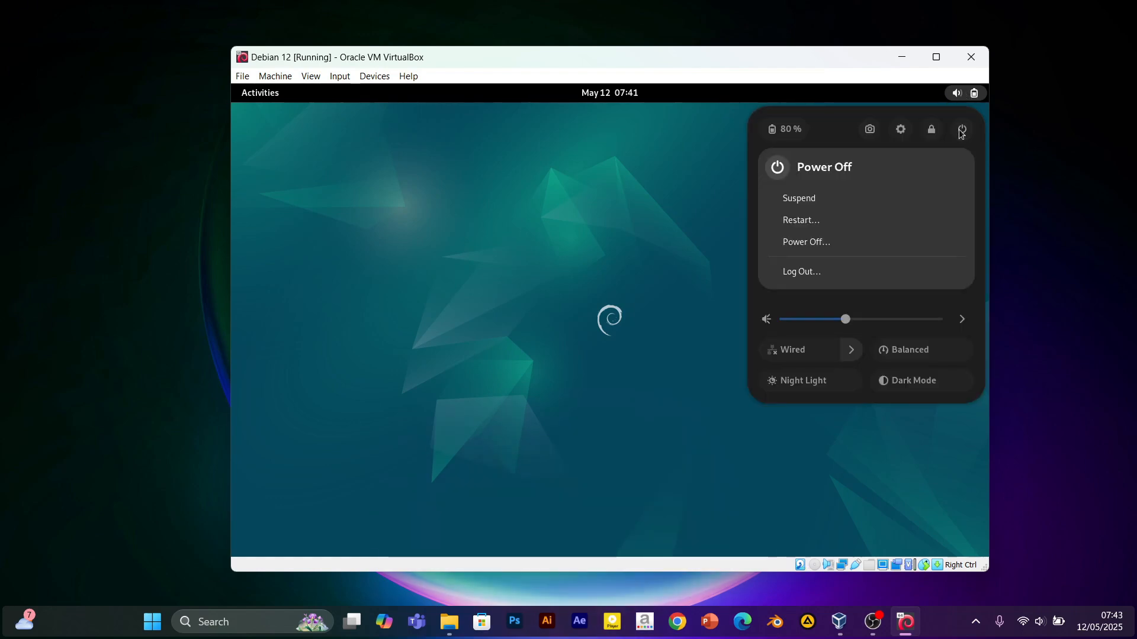
pyautogui.click(853, 246)
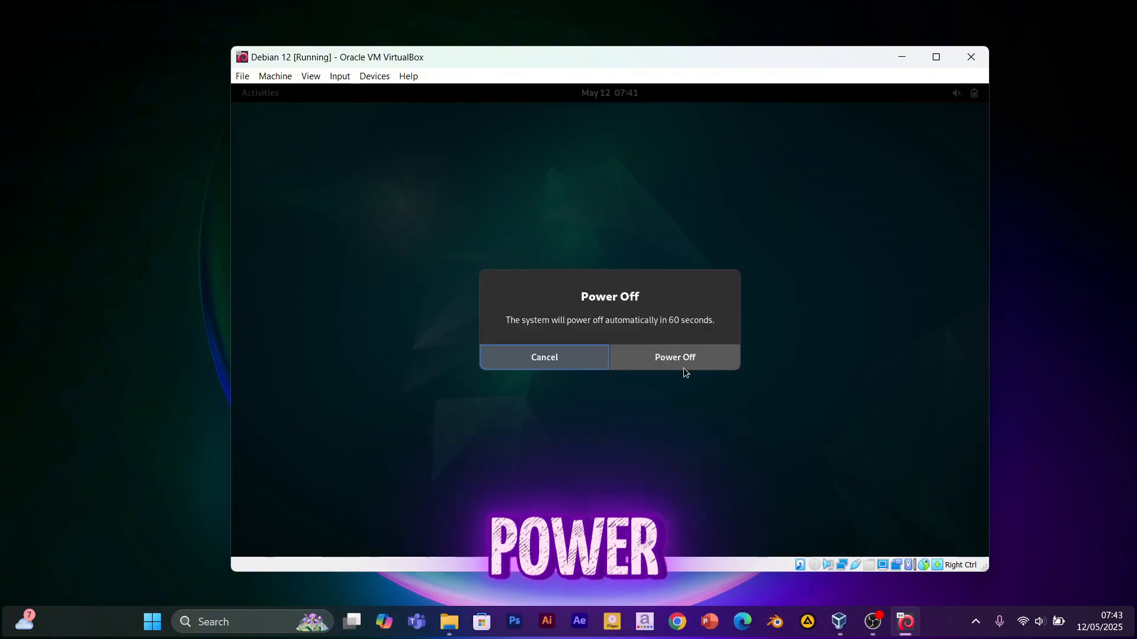
# Confirm Power Off to shut down the Debian VM, then close VirtualBox Manager.
pyautogui.click(680, 358)
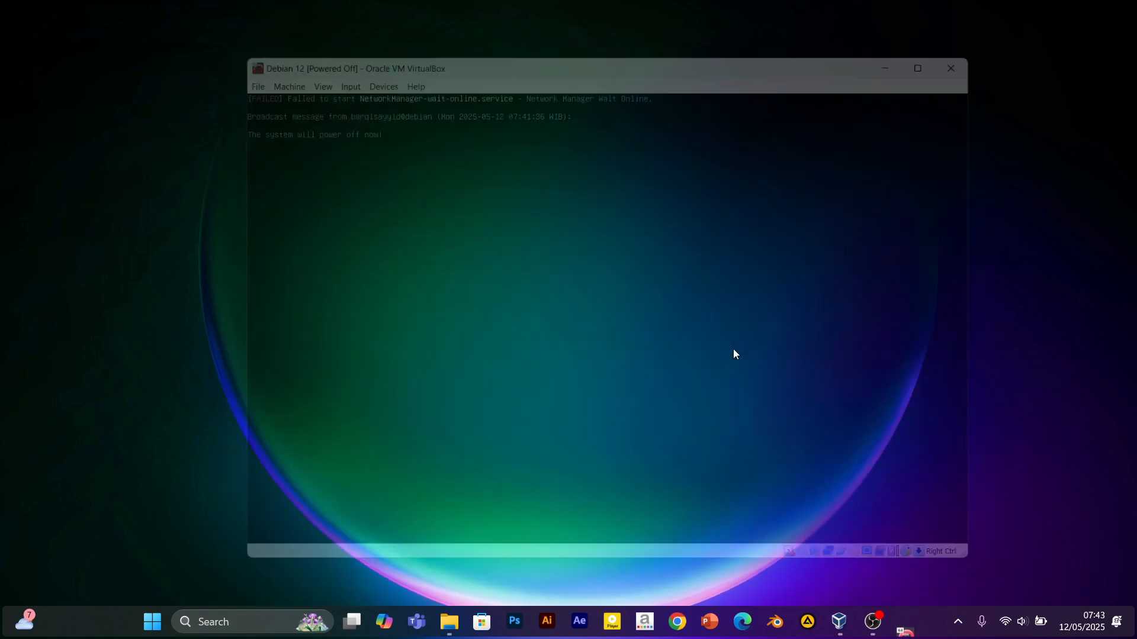
pyautogui.click(856, 626)
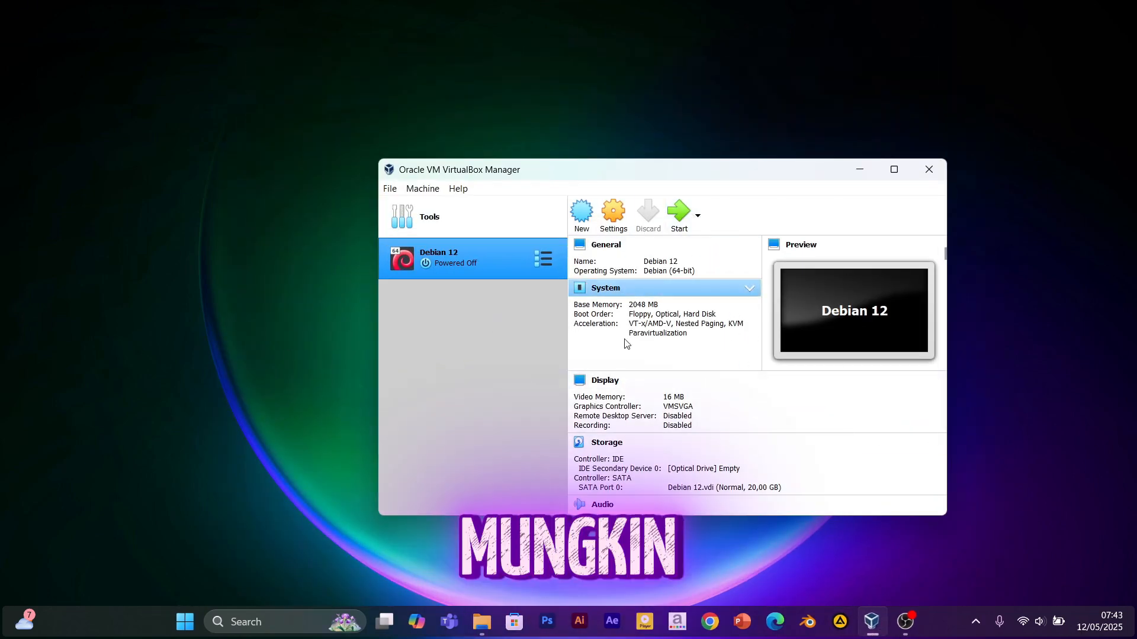
pyautogui.click(928, 172)
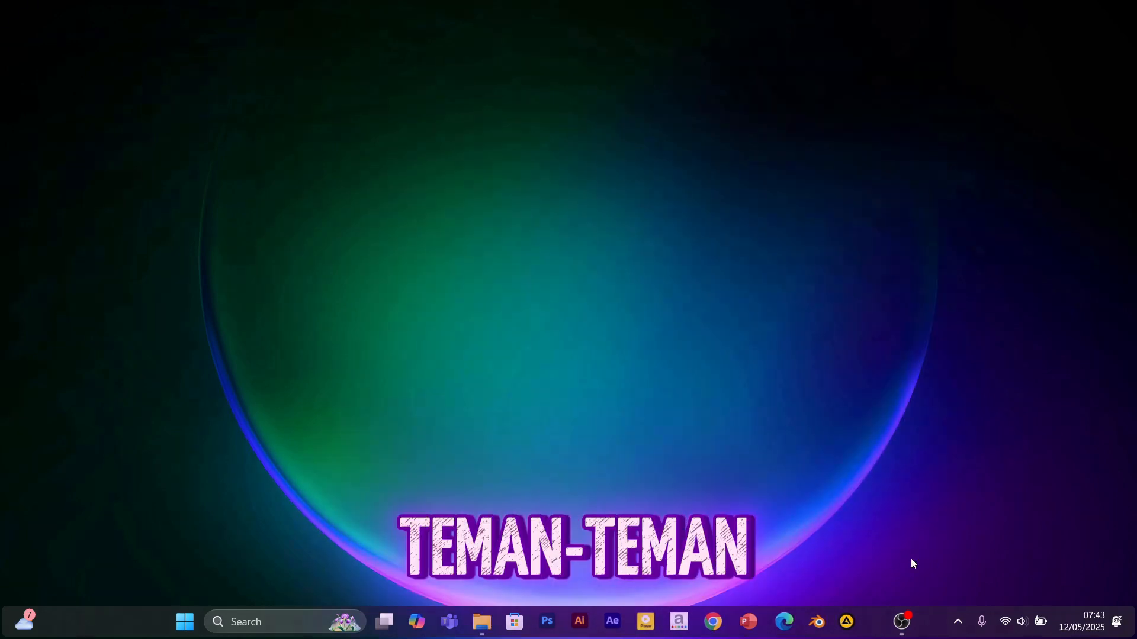